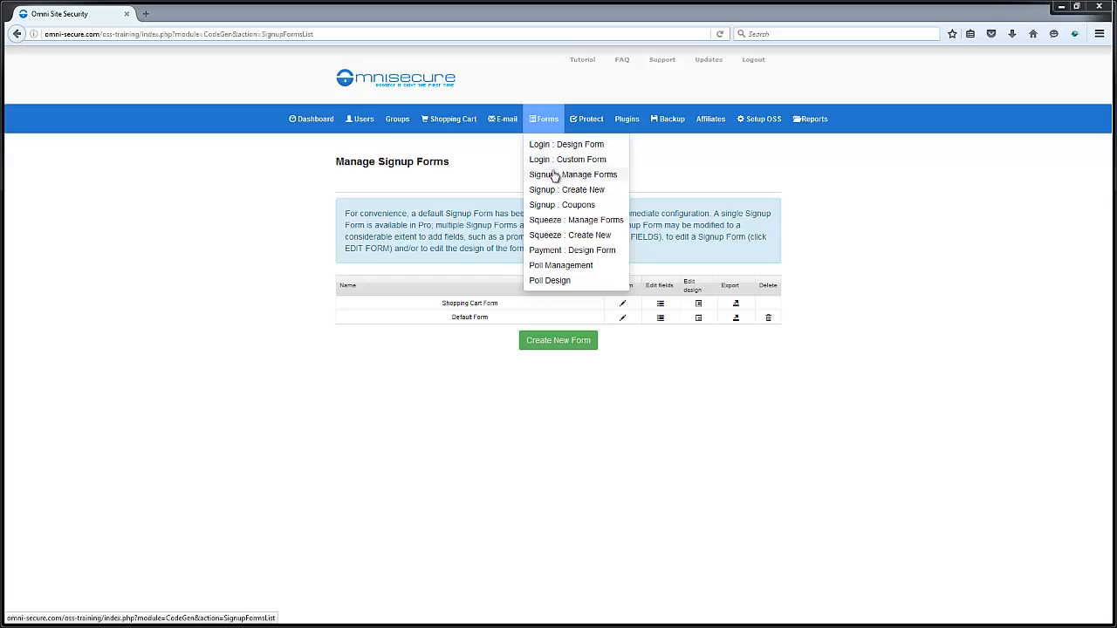
Start a new signup form from the Manage Signup Forms list and name it Test Form.
click(552, 176)
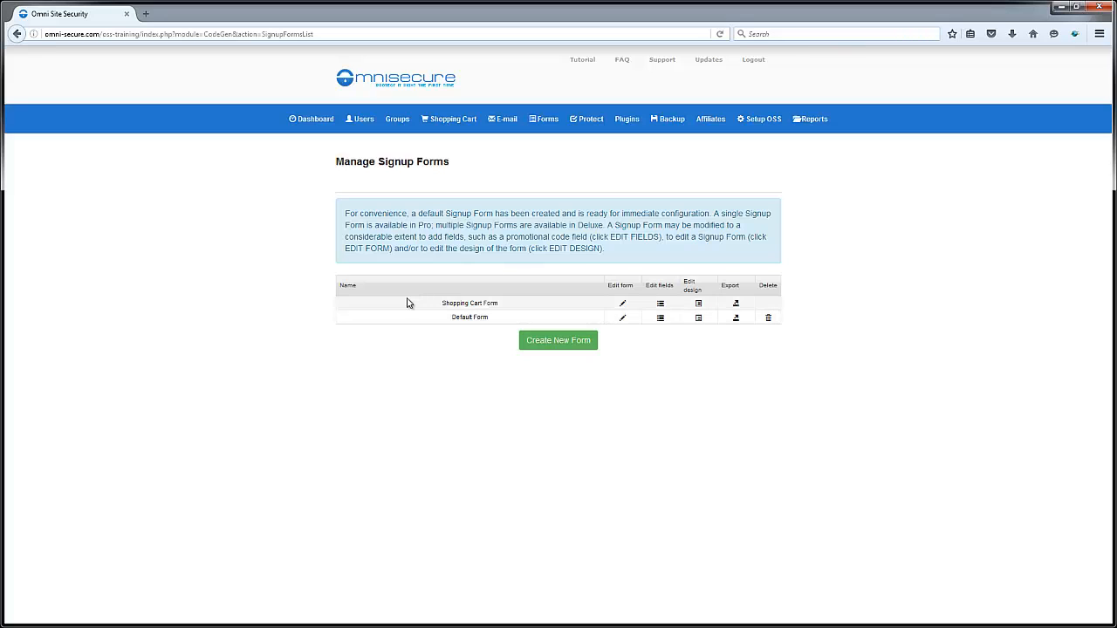
click(578, 348)
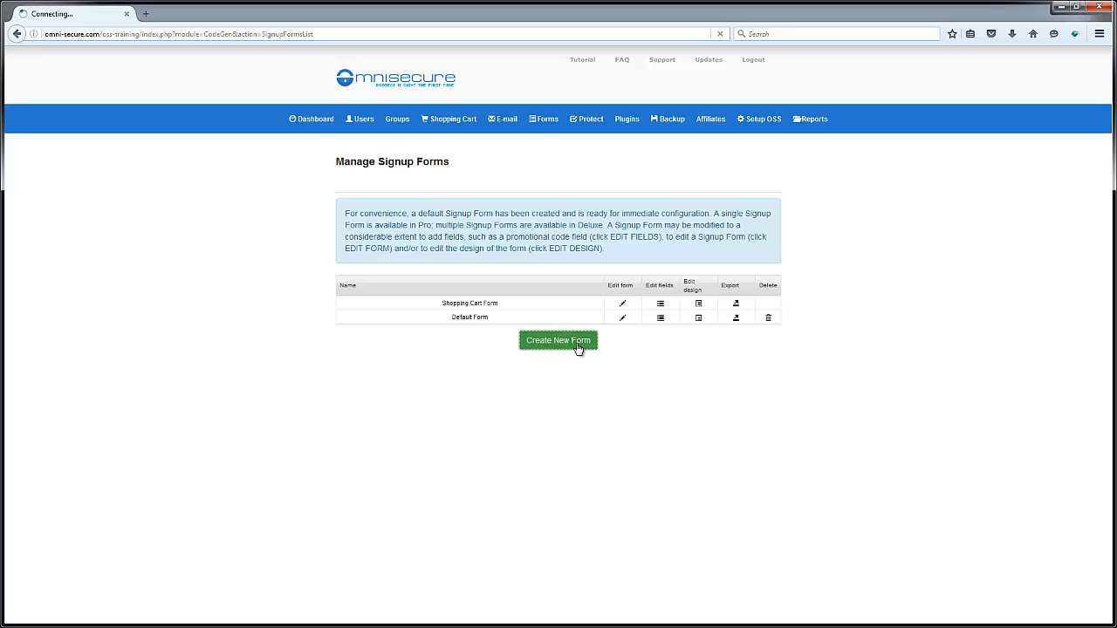
click(546, 206)
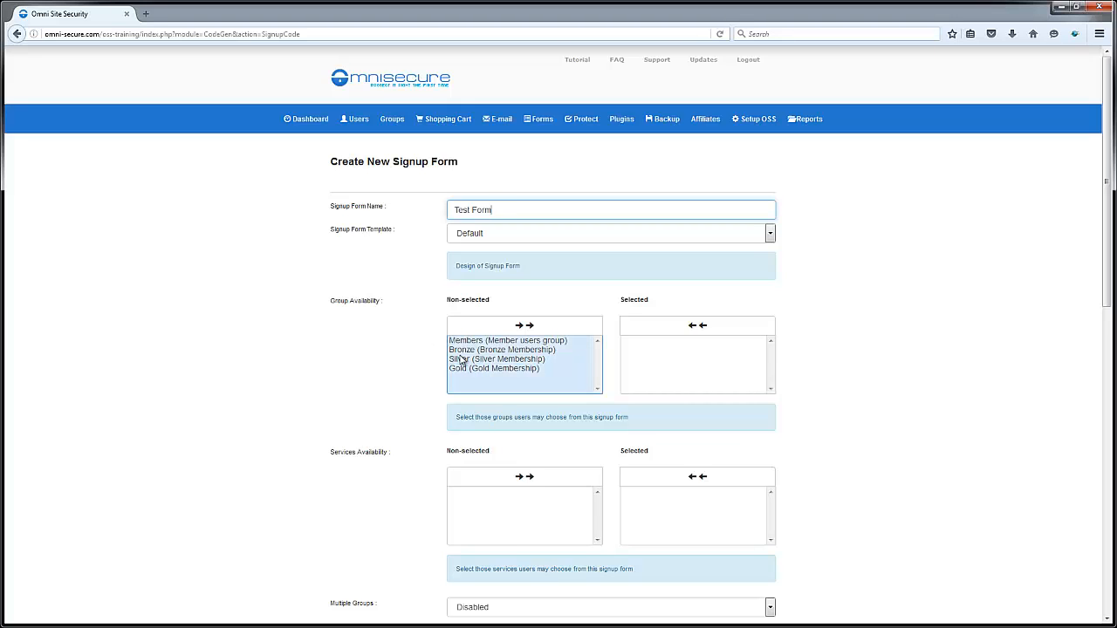
Make the Bronze, Silver and Gold membership groups available on the signup form.
double_click(503, 350)
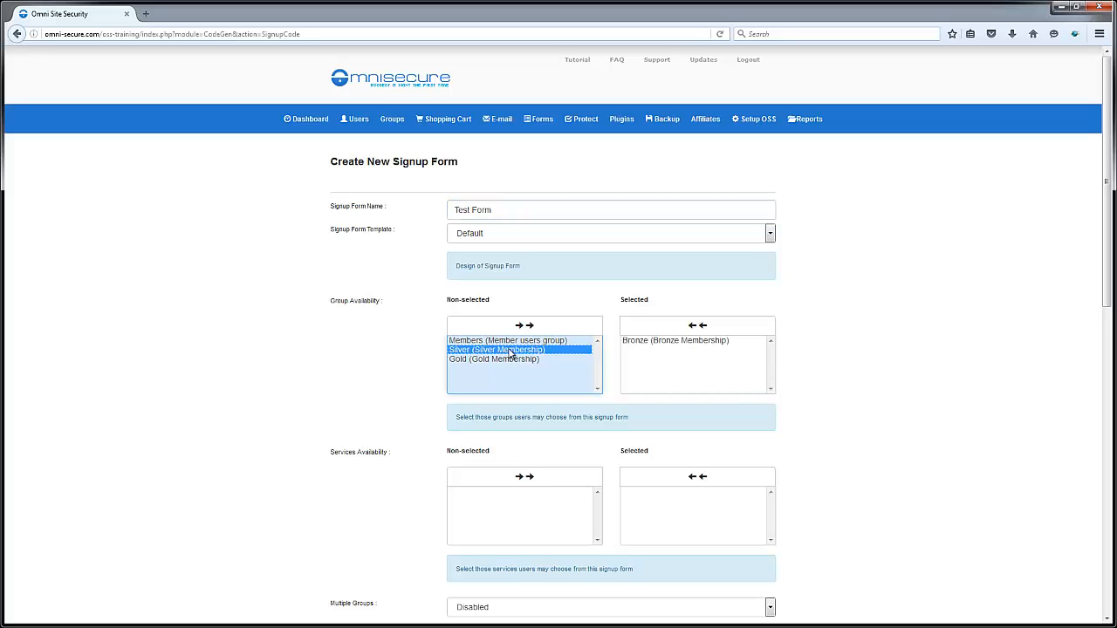
double_click(514, 350)
double_click(513, 351)
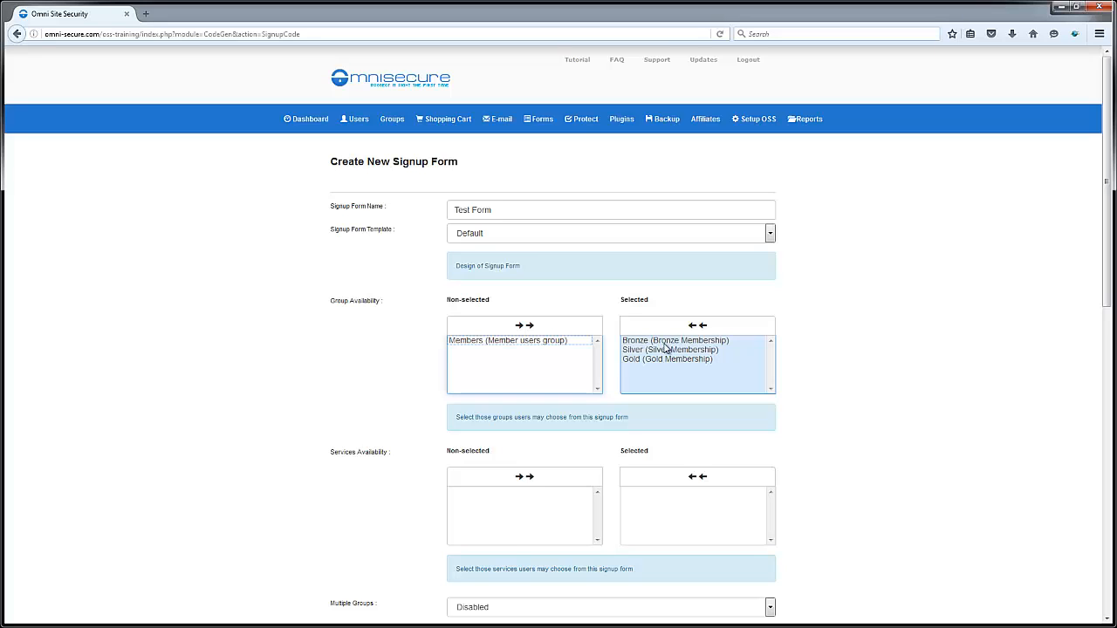
Set Multiple Groups to Enabled so users can sign up for more than one group.
scroll(1106, 277, down, 2)
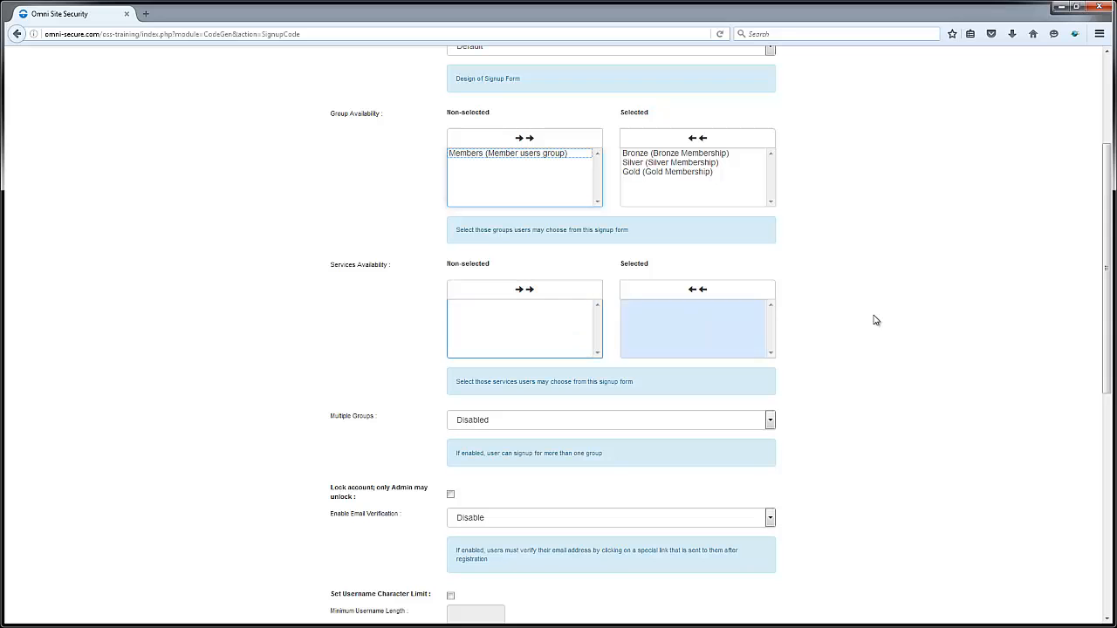
drag(1112, 313, 1111, 412)
click(516, 213)
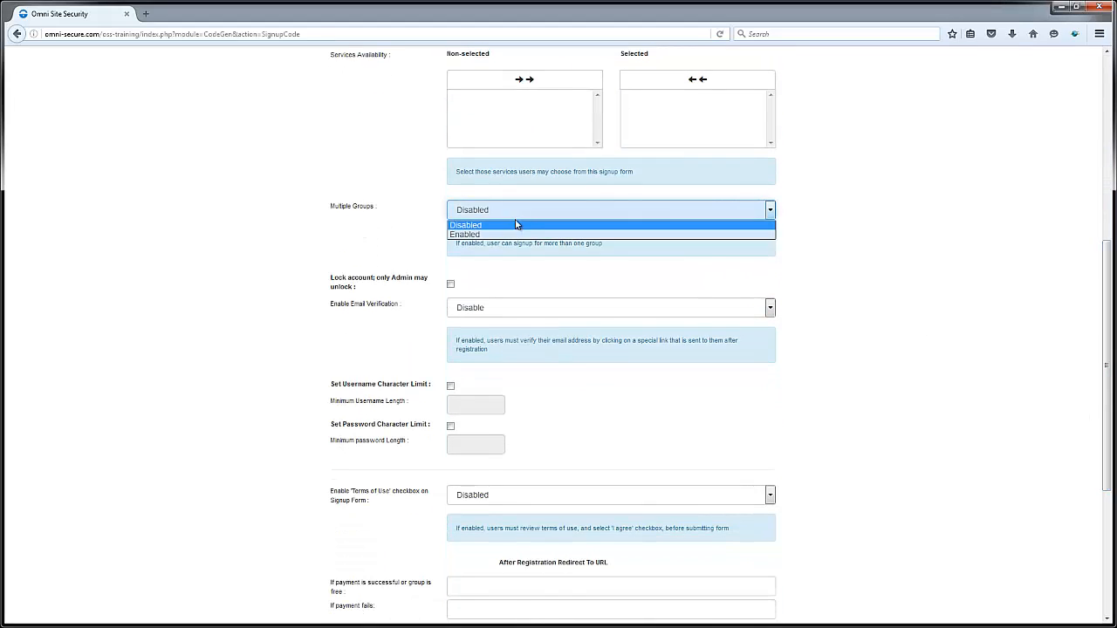
click(514, 233)
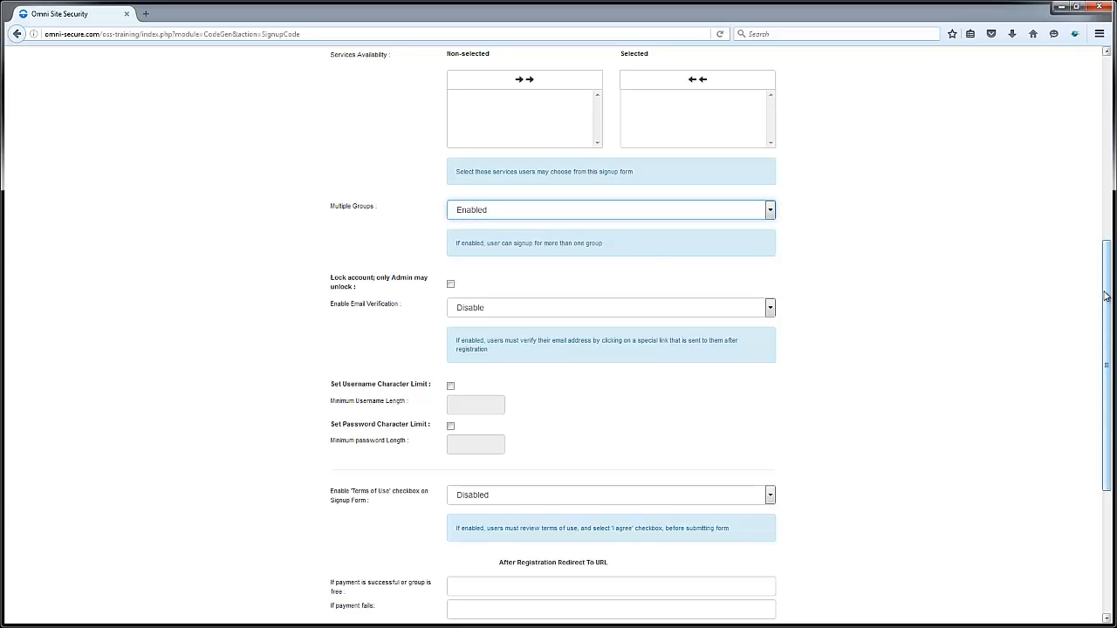
Set Enable Email Verification to Enabled for the signup form.
scroll(867, 215, up, 4)
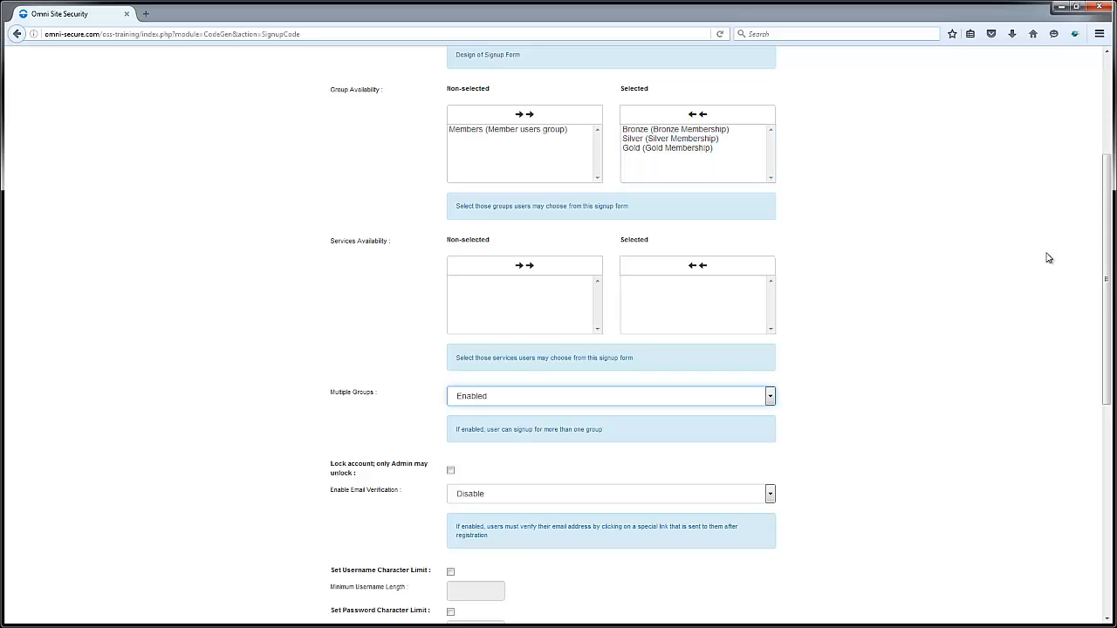
drag(1107, 273, 1107, 403)
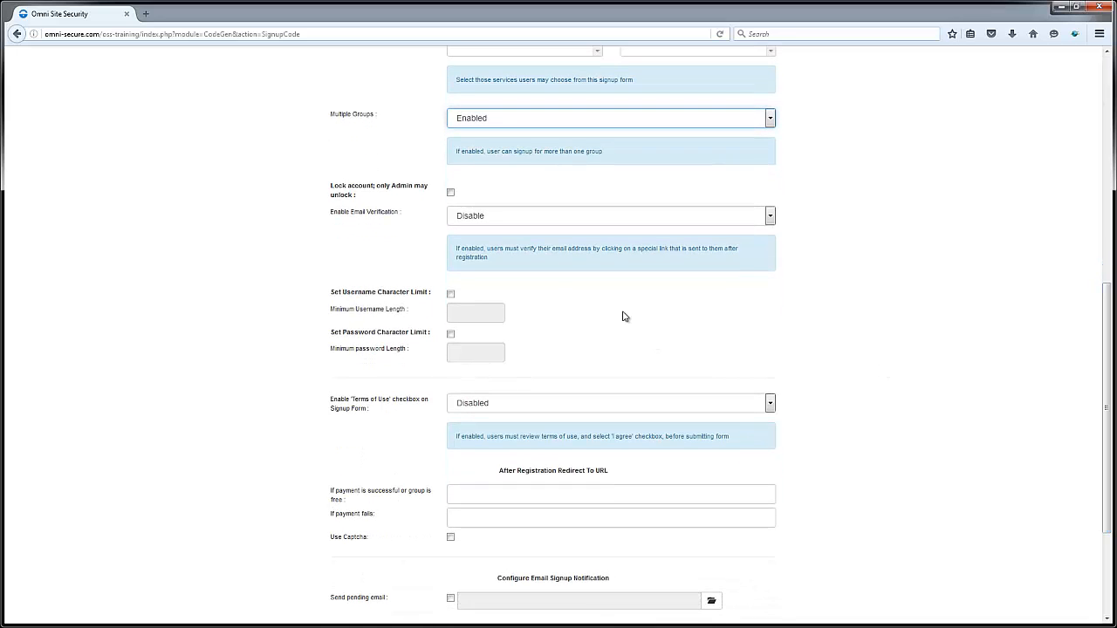
click(490, 226)
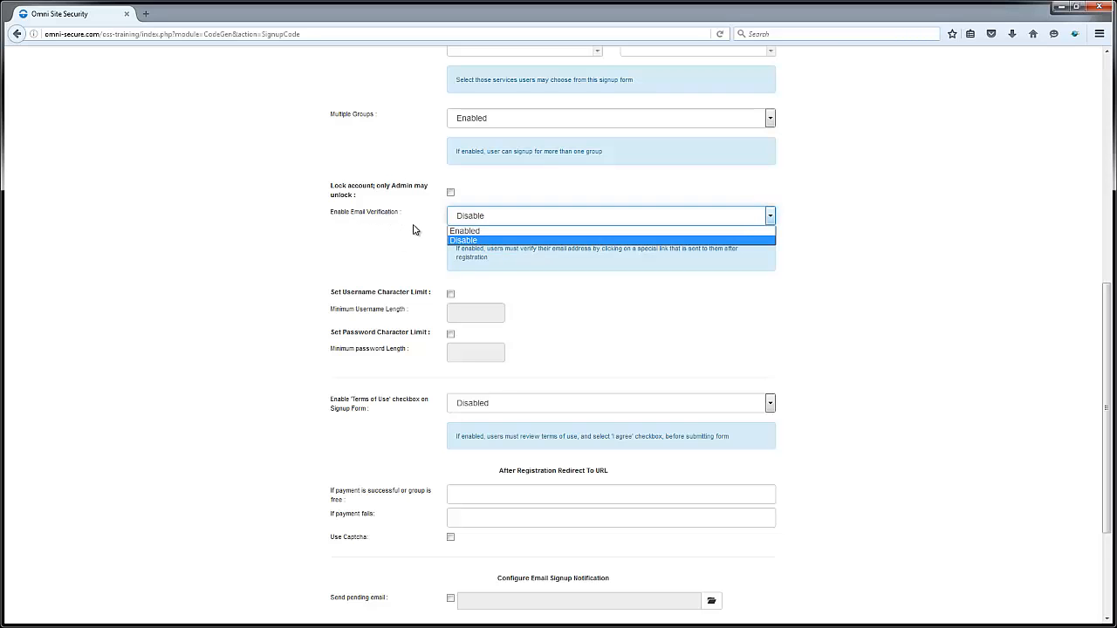
click(467, 230)
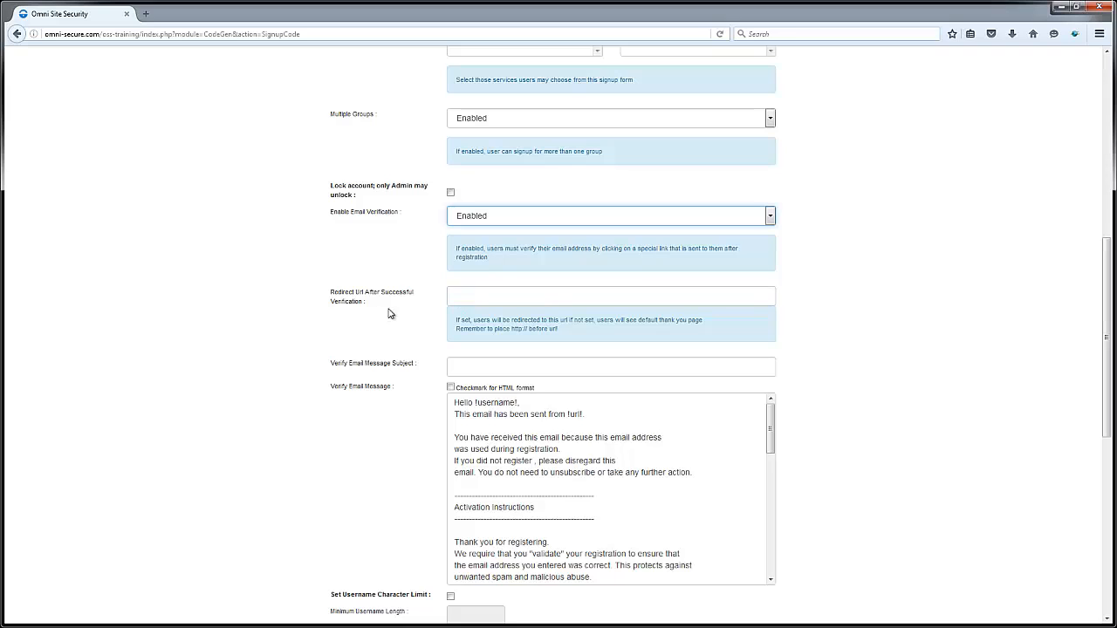
click(476, 297)
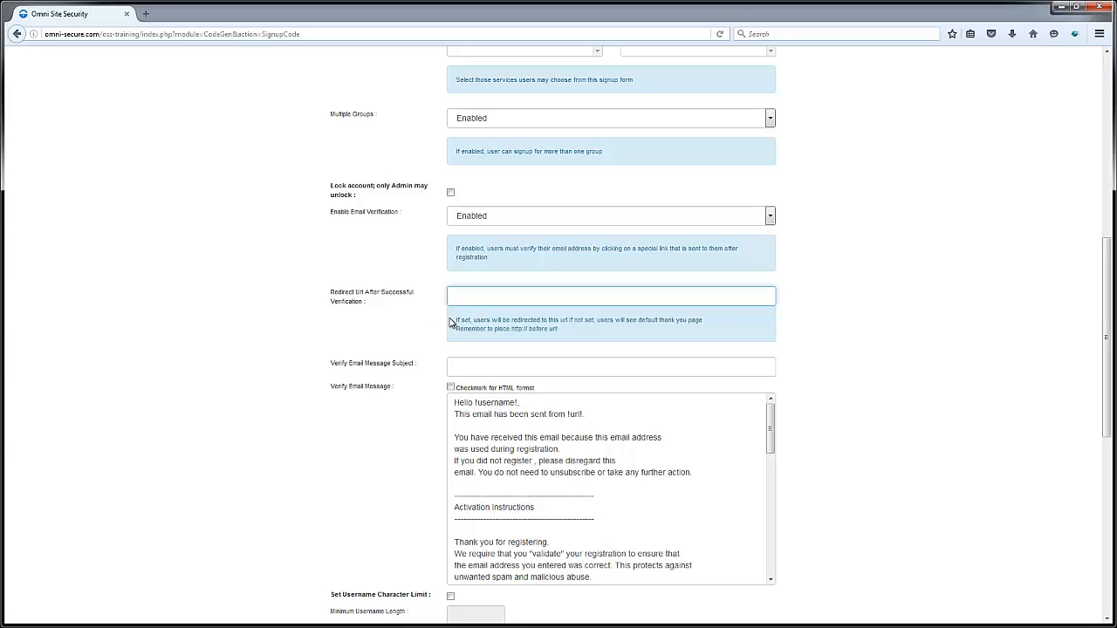
click(478, 292)
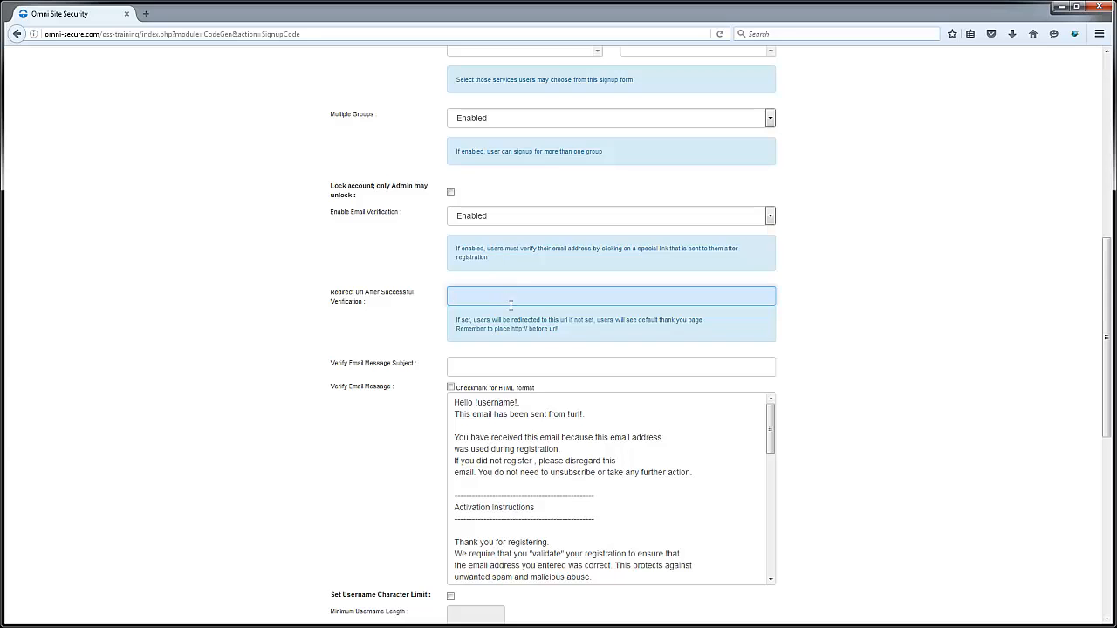
click(480, 371)
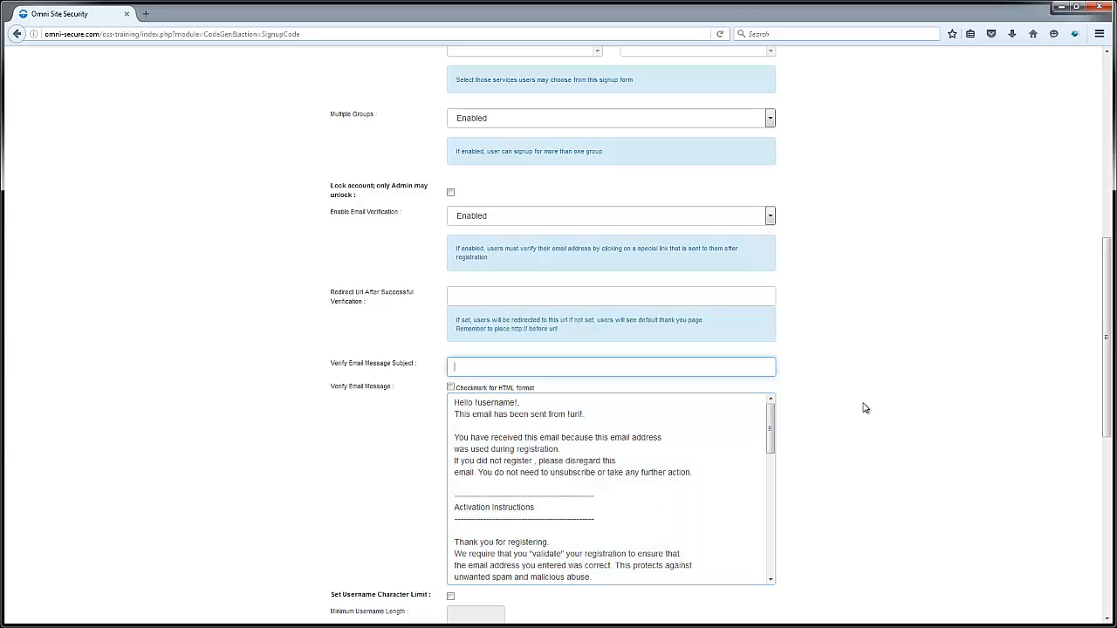
Turn on the username and password character limits and set both minimum lengths to 6.
drag(1106, 356, 1096, 416)
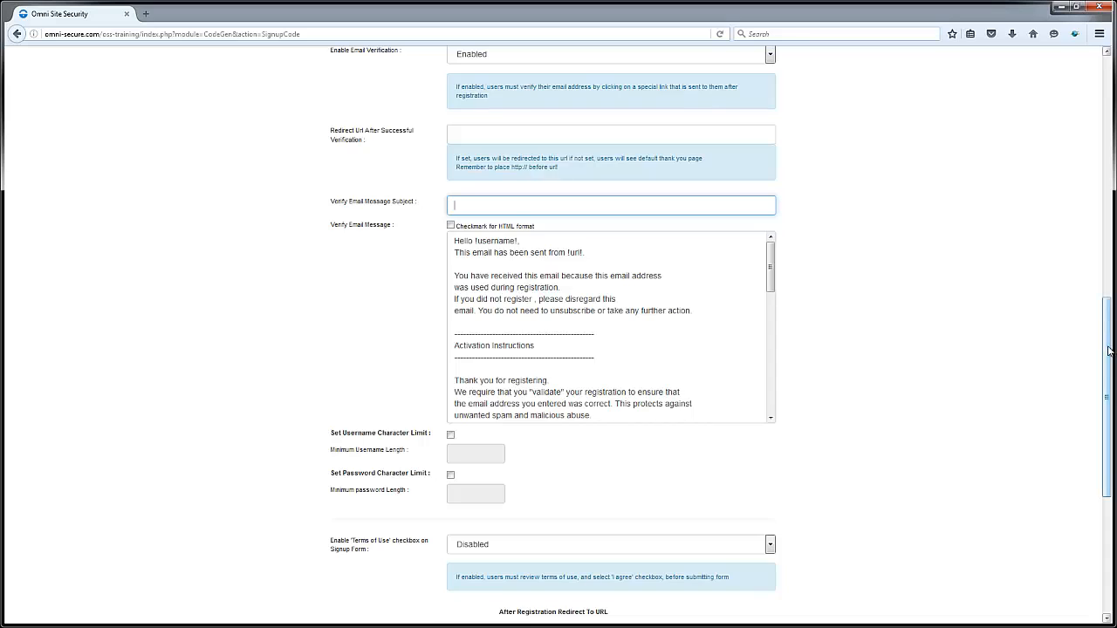
drag(1106, 342, 1100, 423)
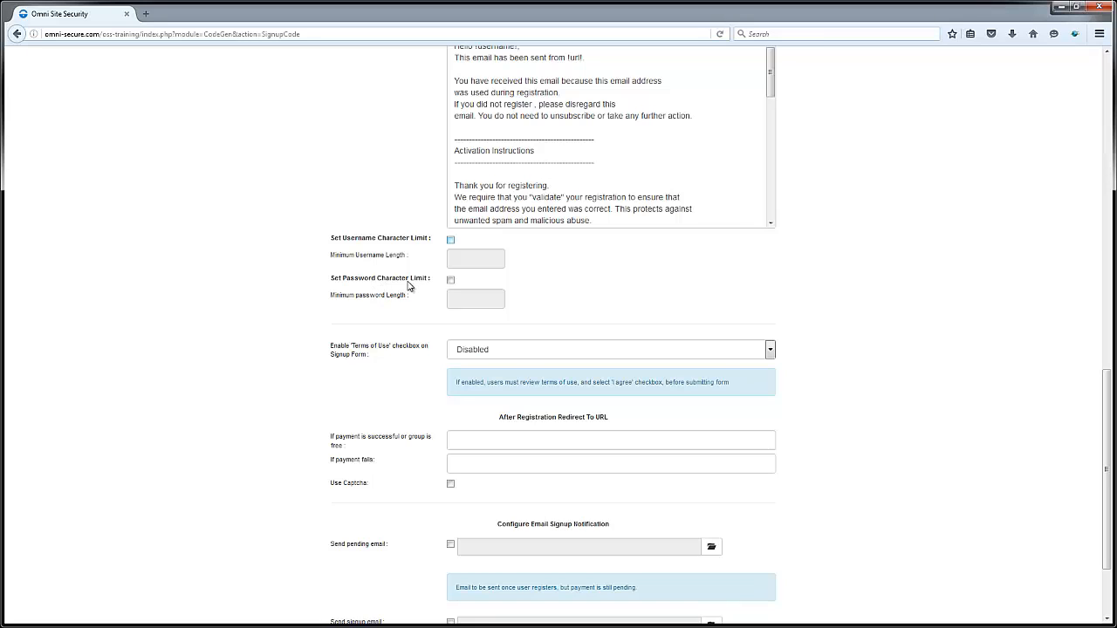
click(451, 240)
click(469, 260)
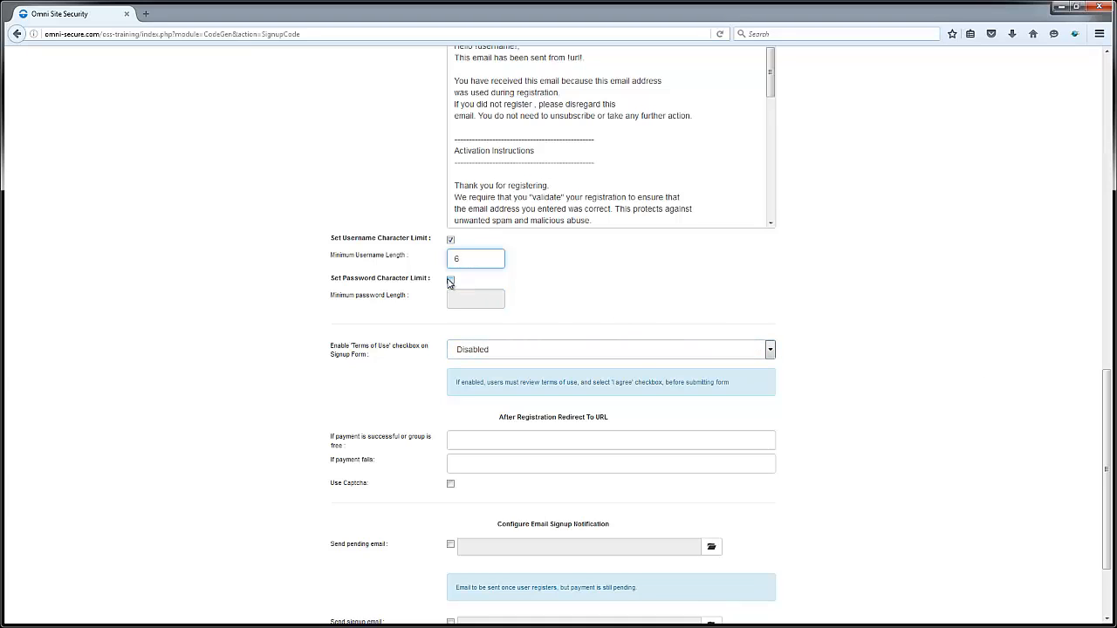
click(450, 279)
click(470, 304)
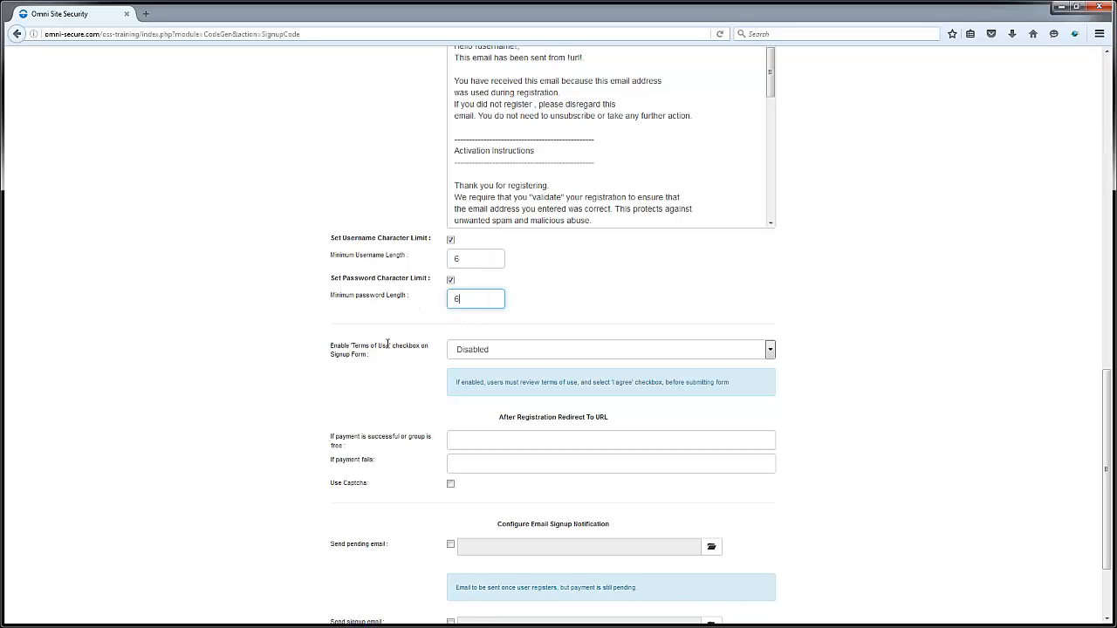
Enable the 'Terms of Use' checkbox on the signup form.
click(463, 350)
click(484, 368)
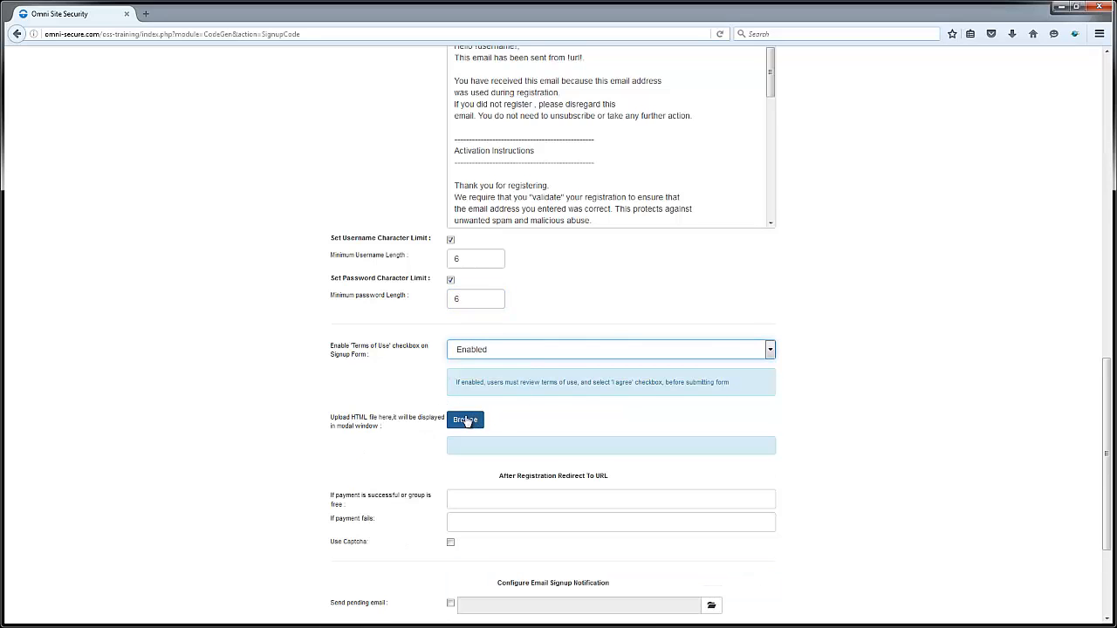
drag(1107, 405, 1096, 468)
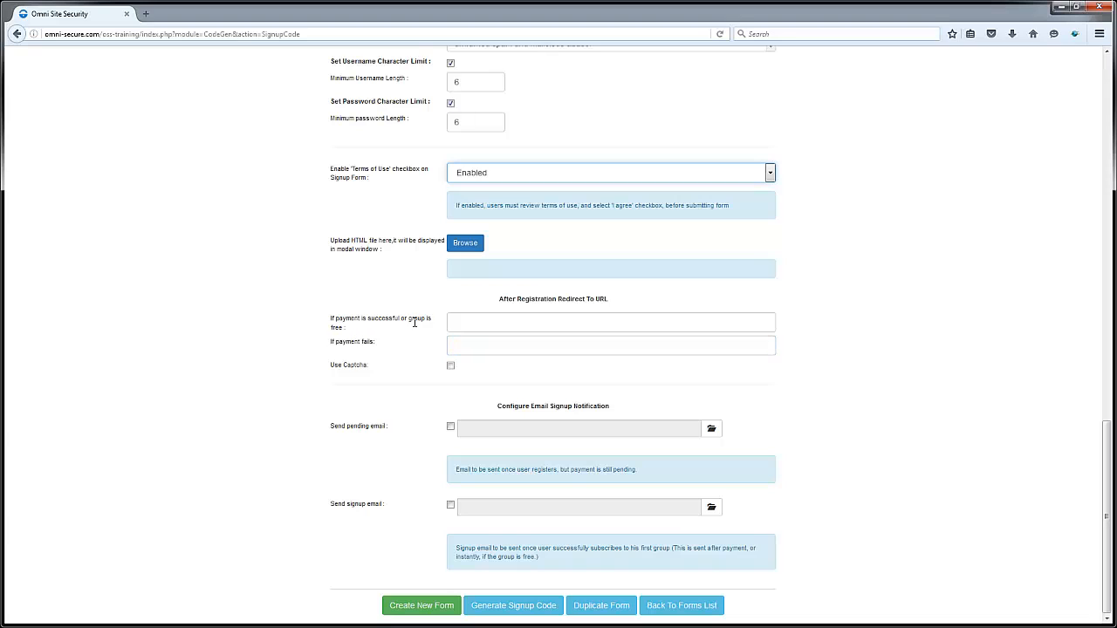
Turn on the Use Captcha option for the signup form.
click(457, 324)
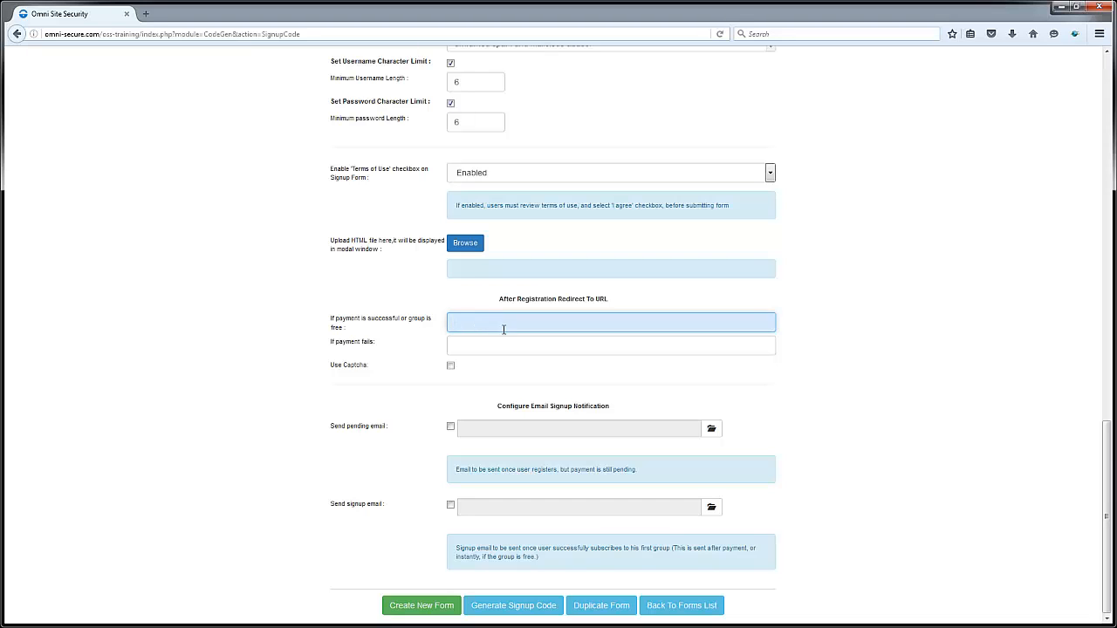
click(461, 341)
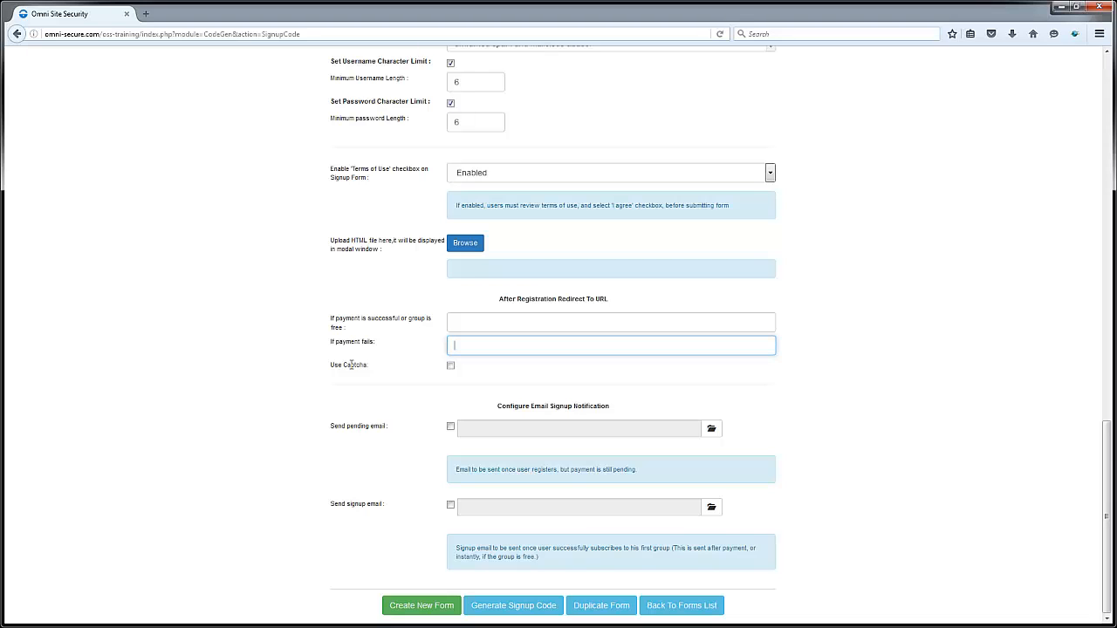
click(451, 366)
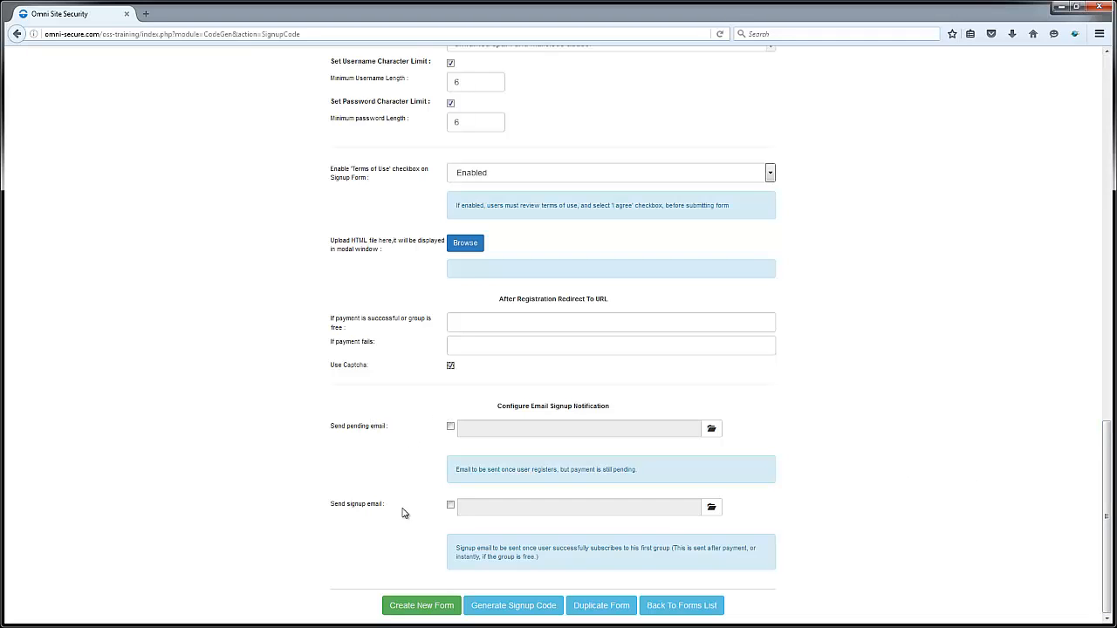
Turn on the signup email notification, then open its canned message list and close it without choosing a message.
click(472, 431)
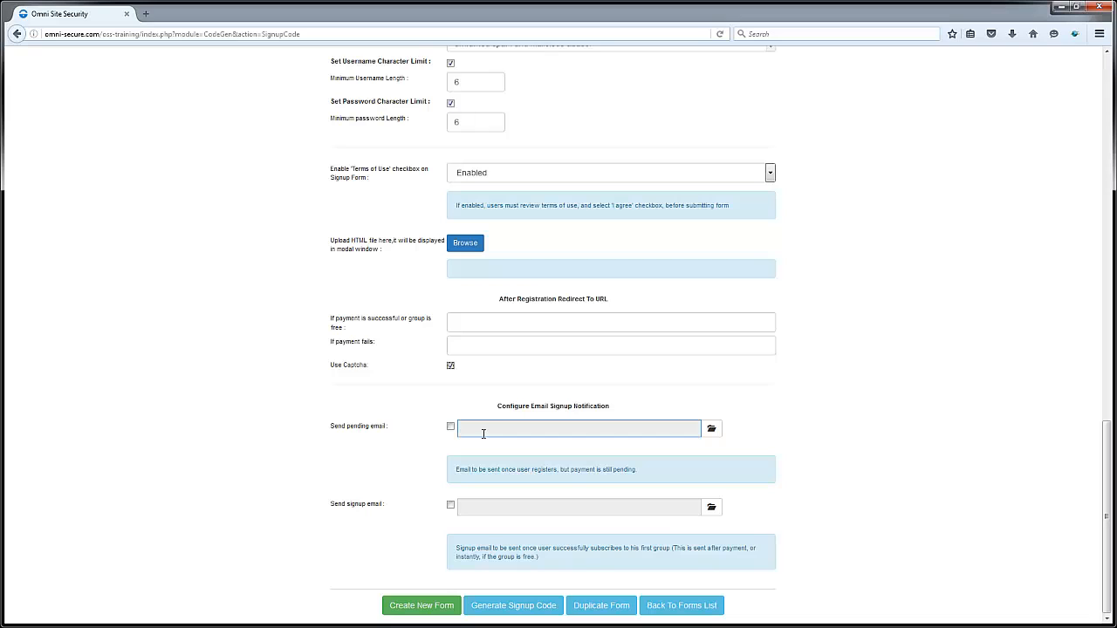
click(420, 453)
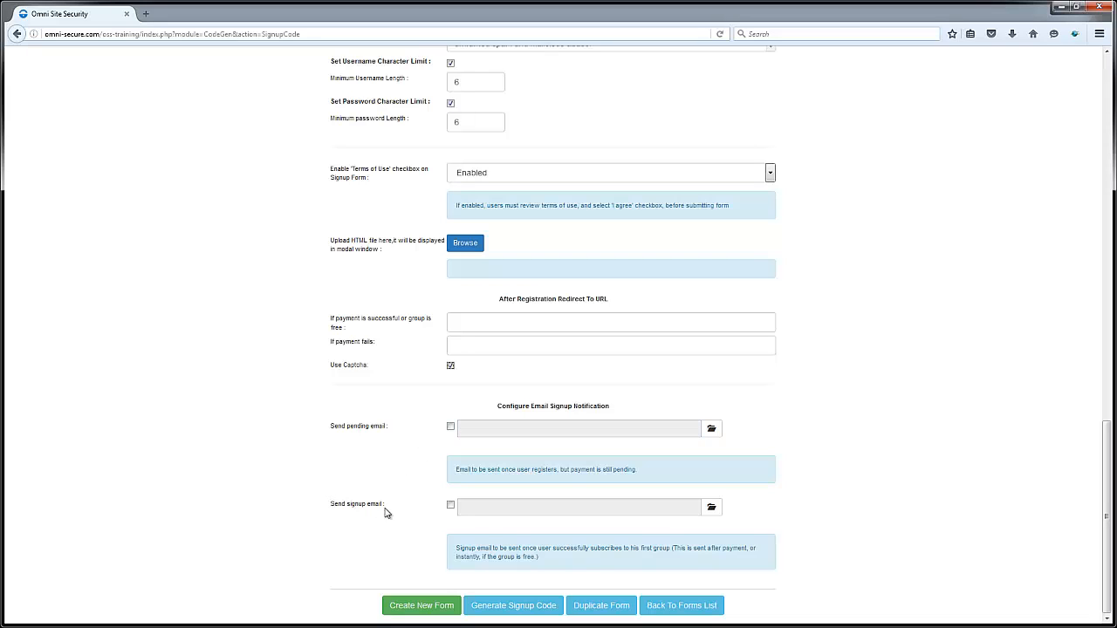
click(450, 506)
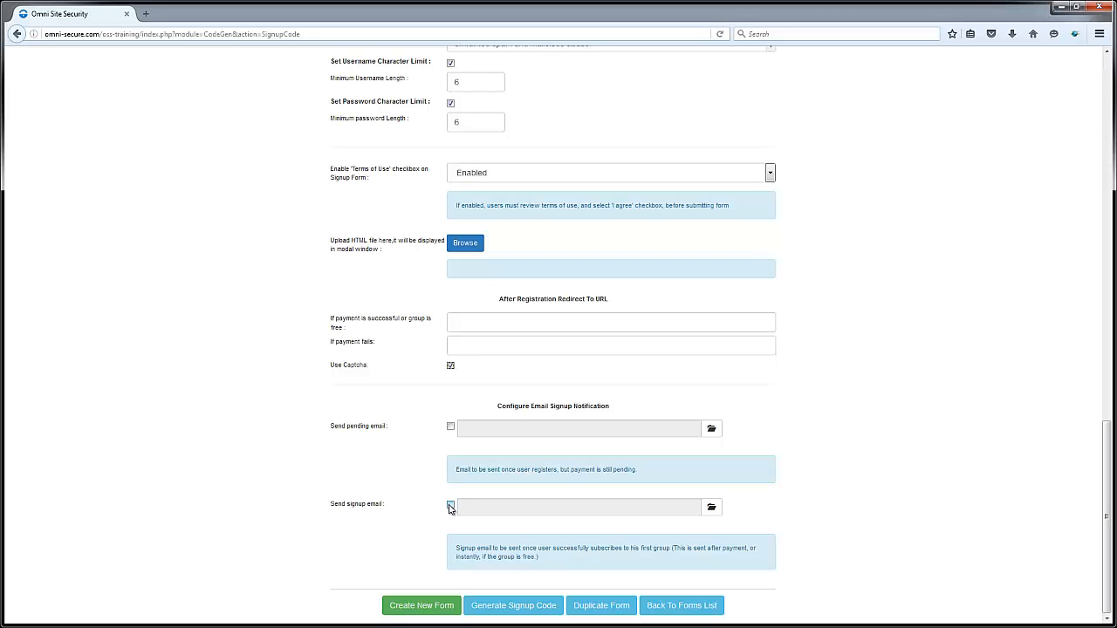
click(712, 509)
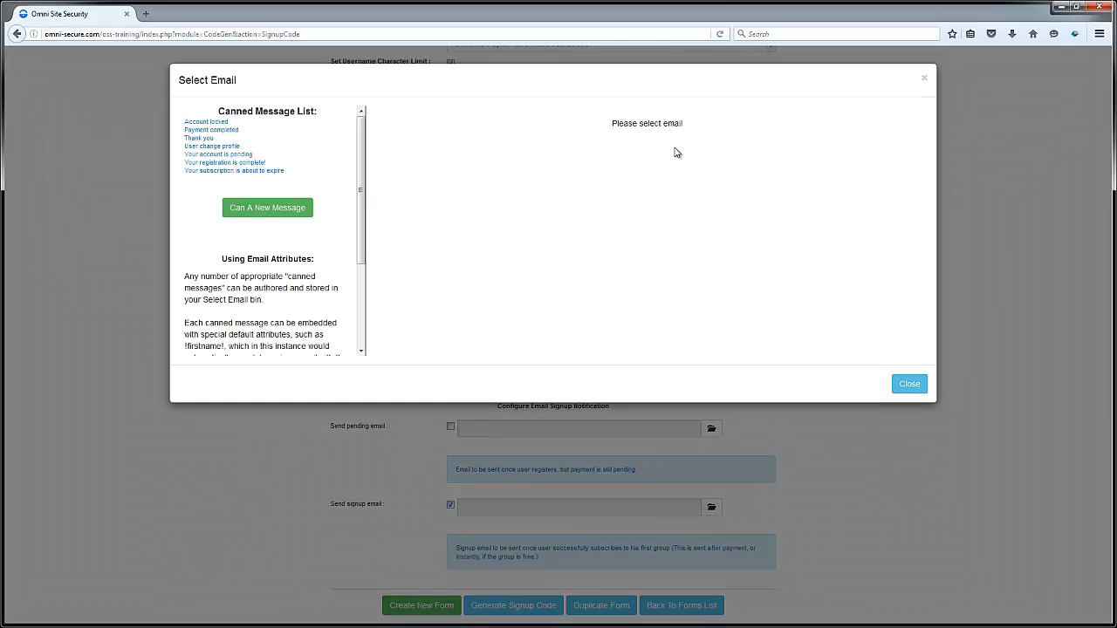
click(924, 78)
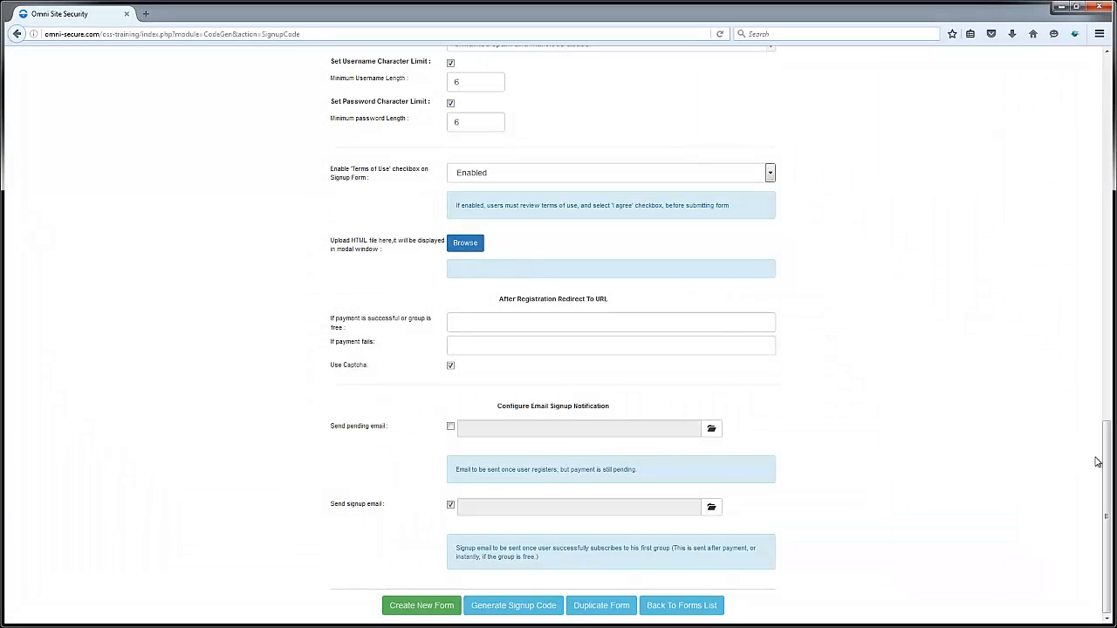
Submit the signup form settings to create the new form.
drag(1100, 430, 1079, 516)
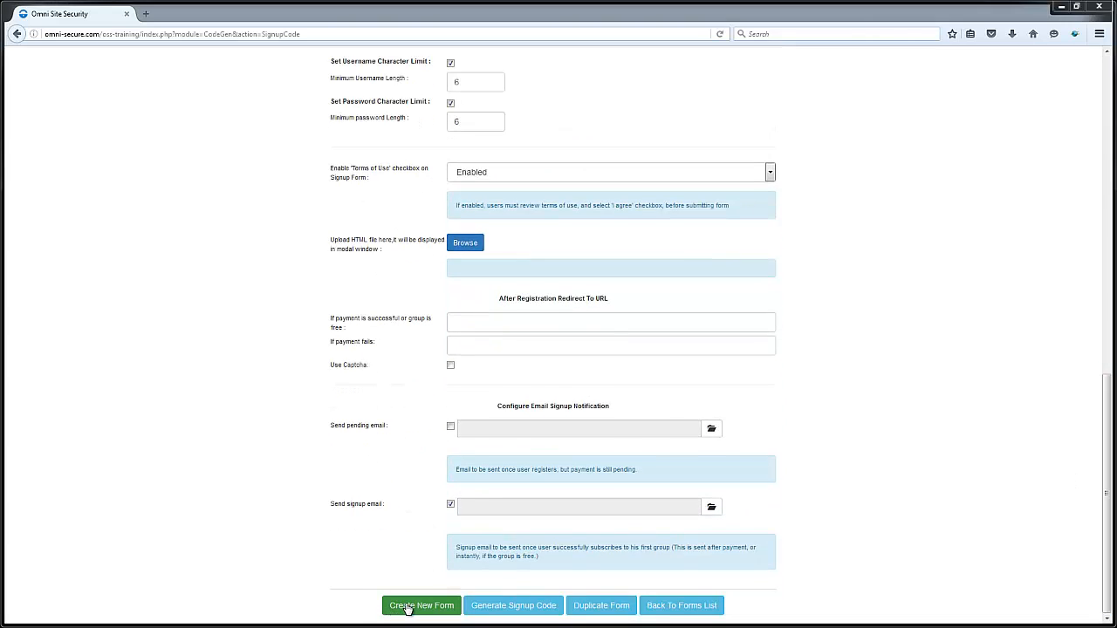
click(406, 608)
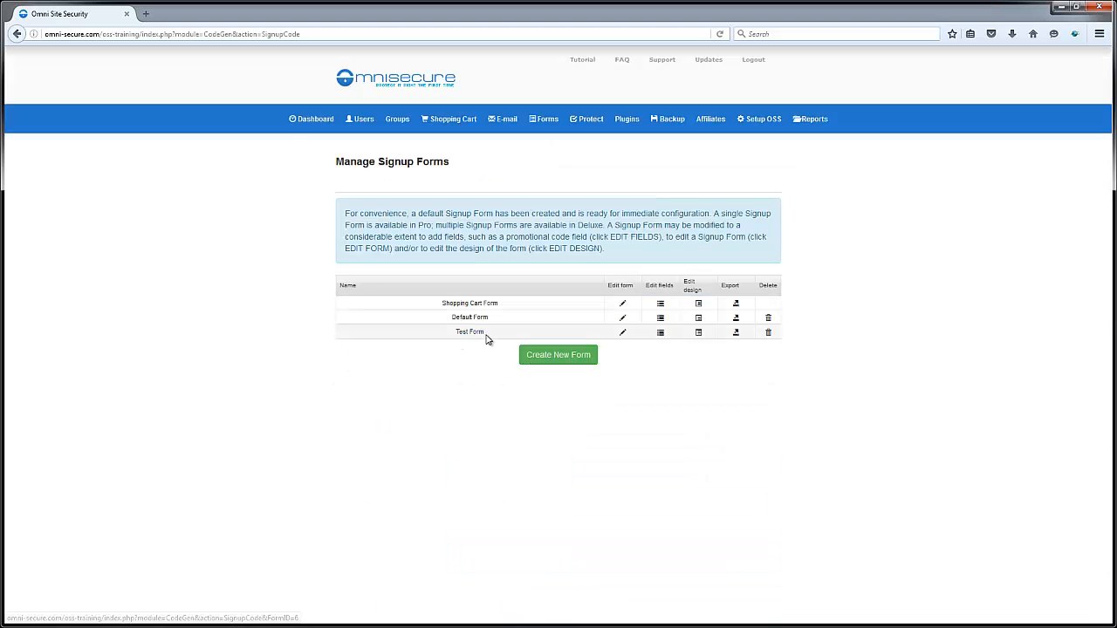
In Test Form's fields, set the Username field to use the email address as username and update the field.
click(659, 336)
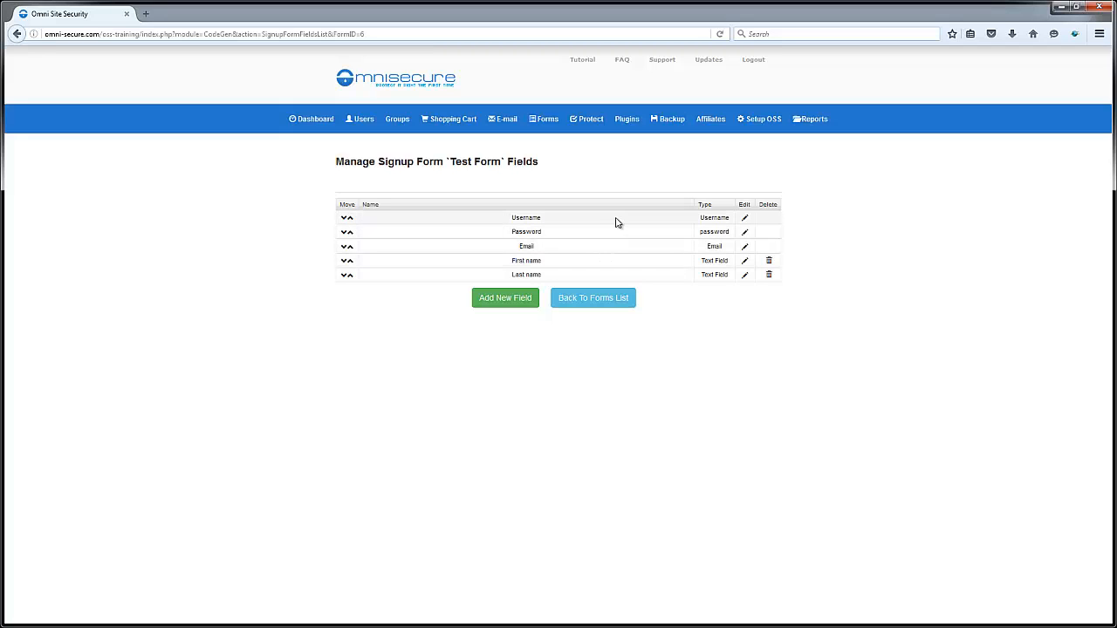
click(745, 219)
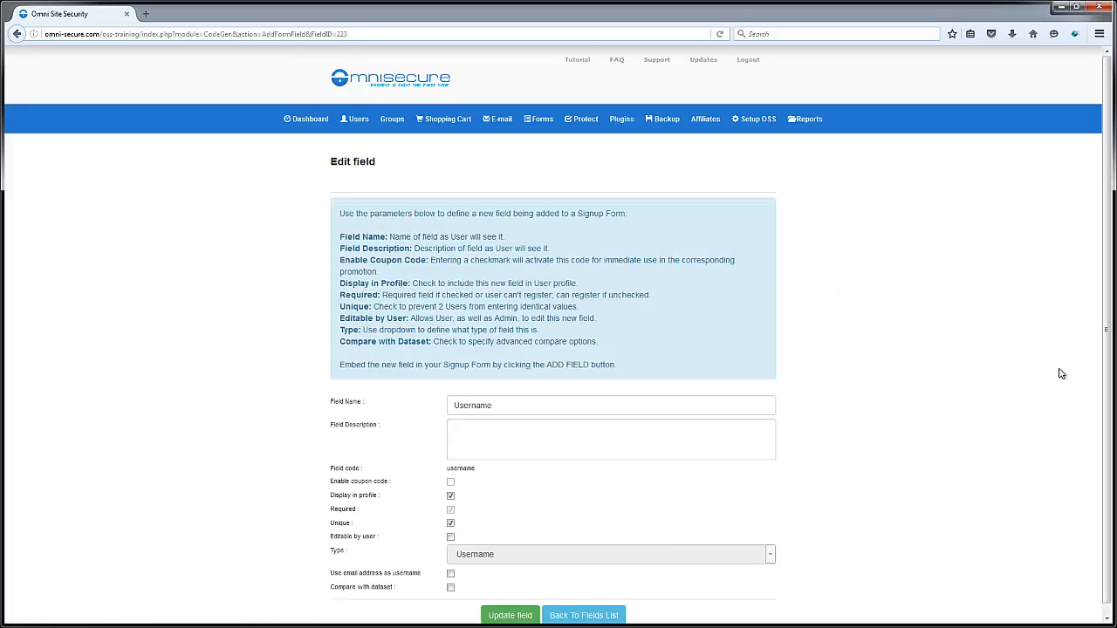
scroll(1107, 367, down, 1)
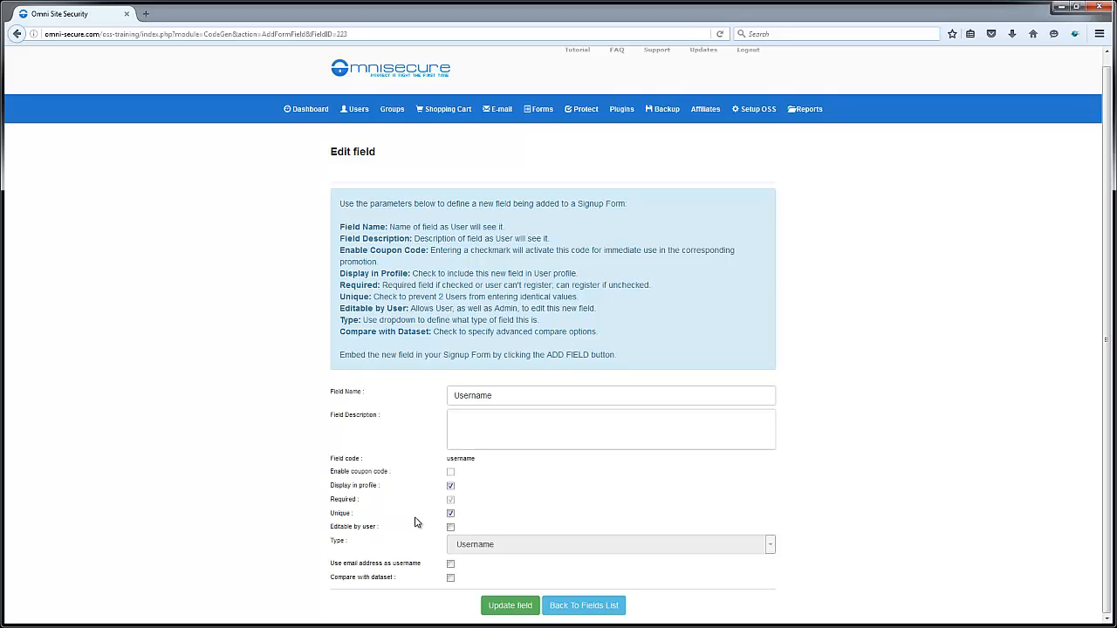
click(450, 564)
click(511, 604)
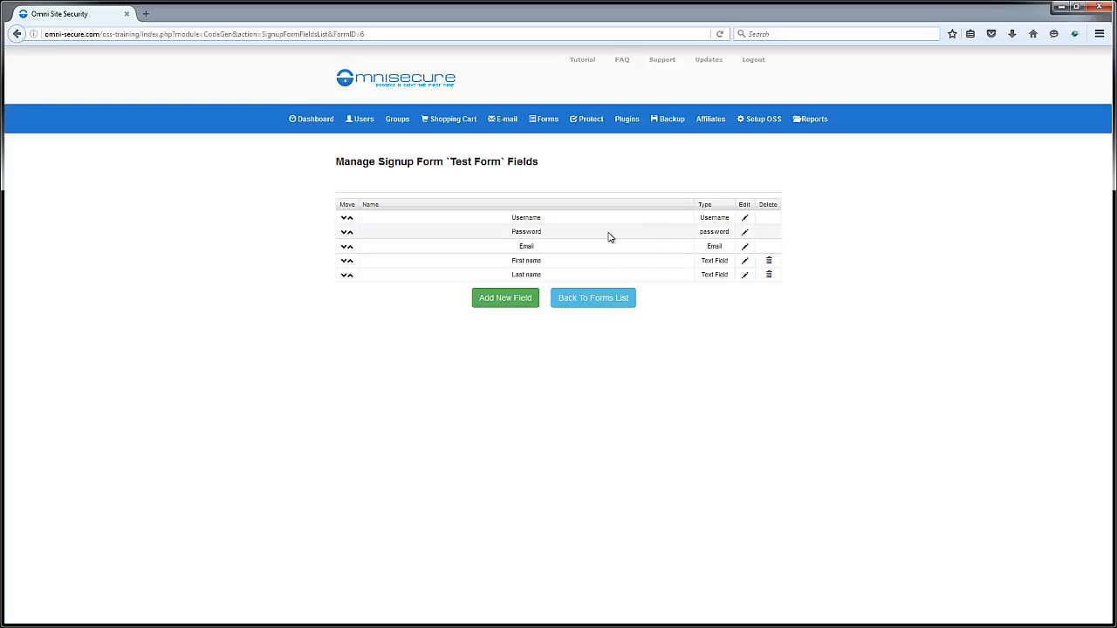
Review the Password field's settings in Test Form and return to the fields list without updating.
click(744, 232)
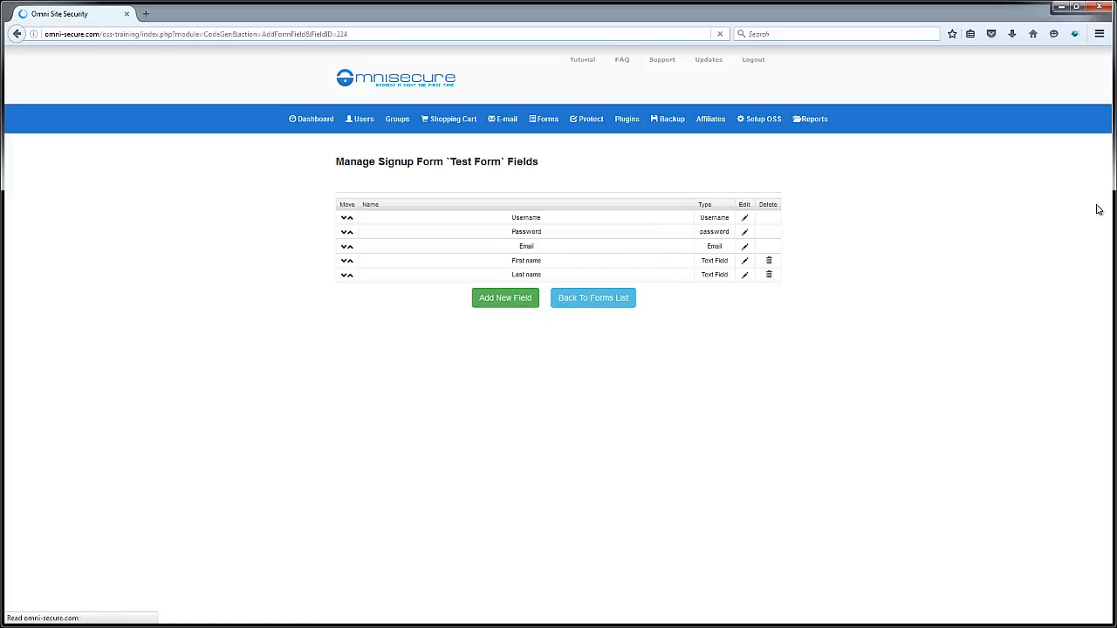
drag(1107, 193, 1103, 342)
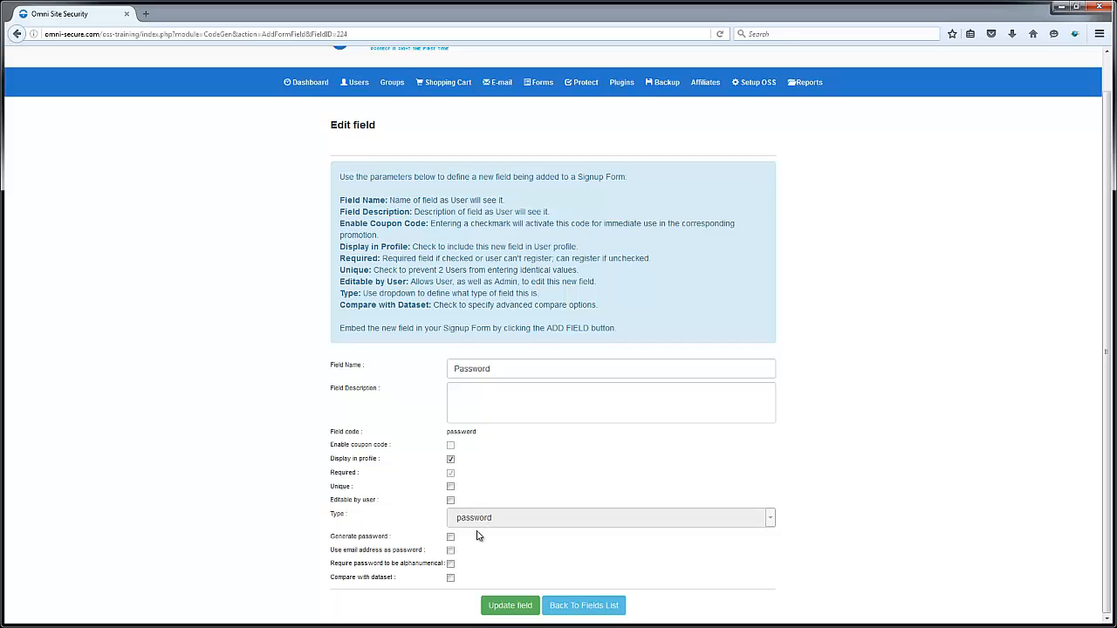
click(561, 602)
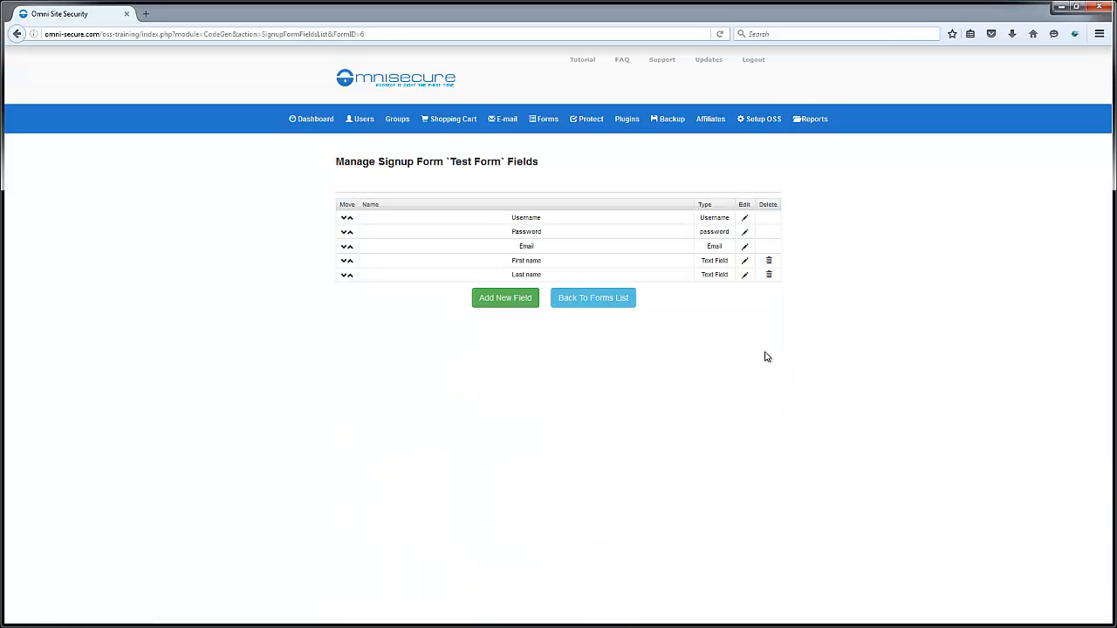
Start a new Test Form field named Test dropdown with the type Dropdown List.
click(505, 301)
click(553, 429)
click(521, 395)
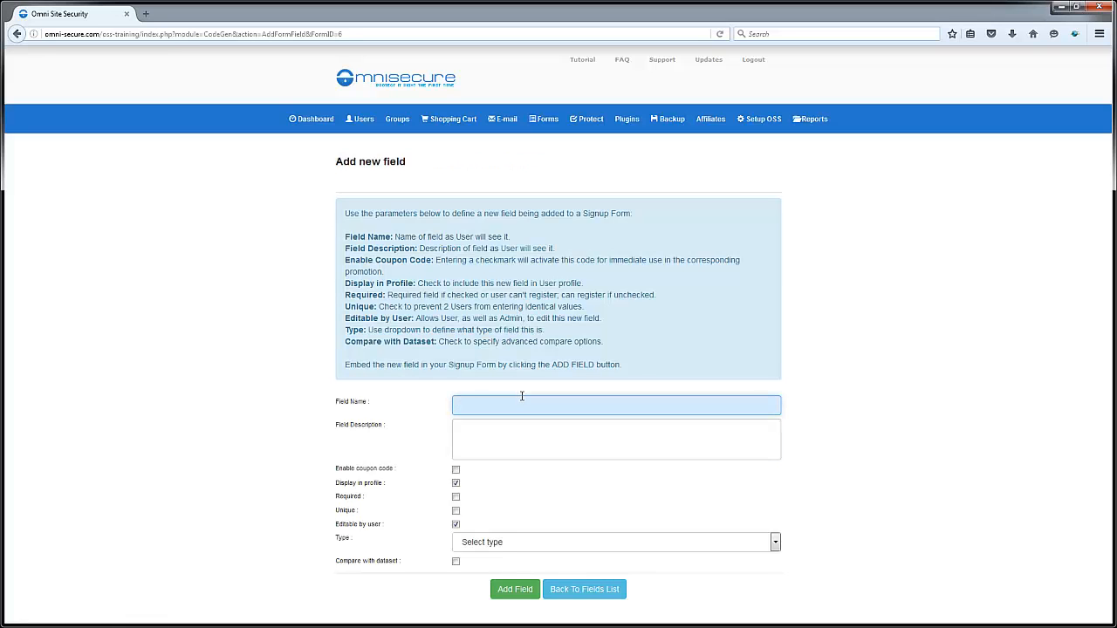
text(Test dropdown)
click(548, 542)
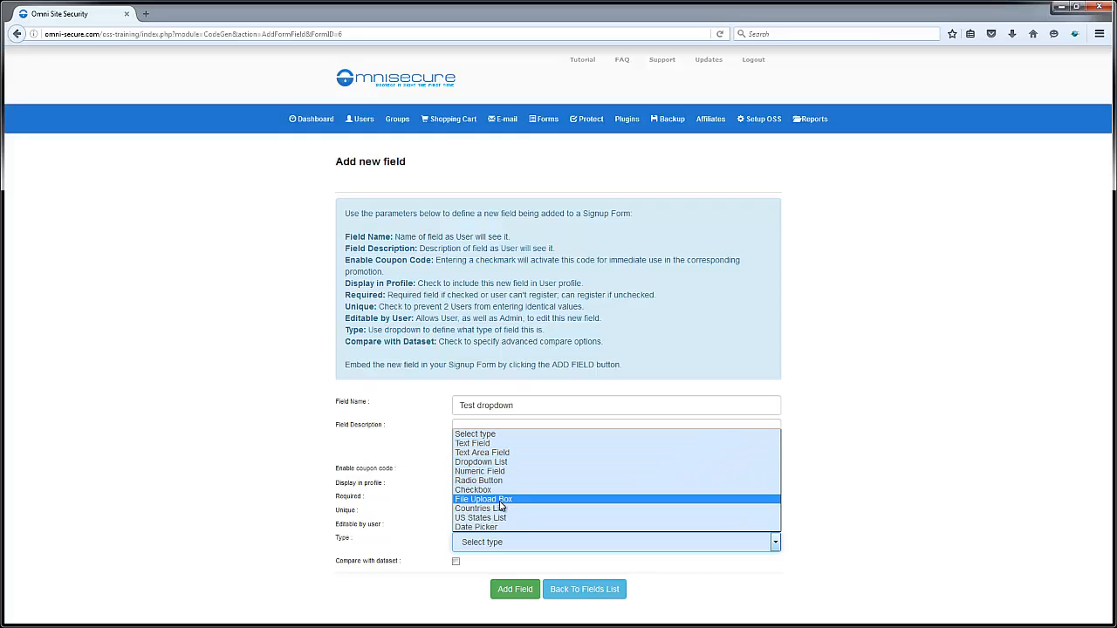
click(490, 465)
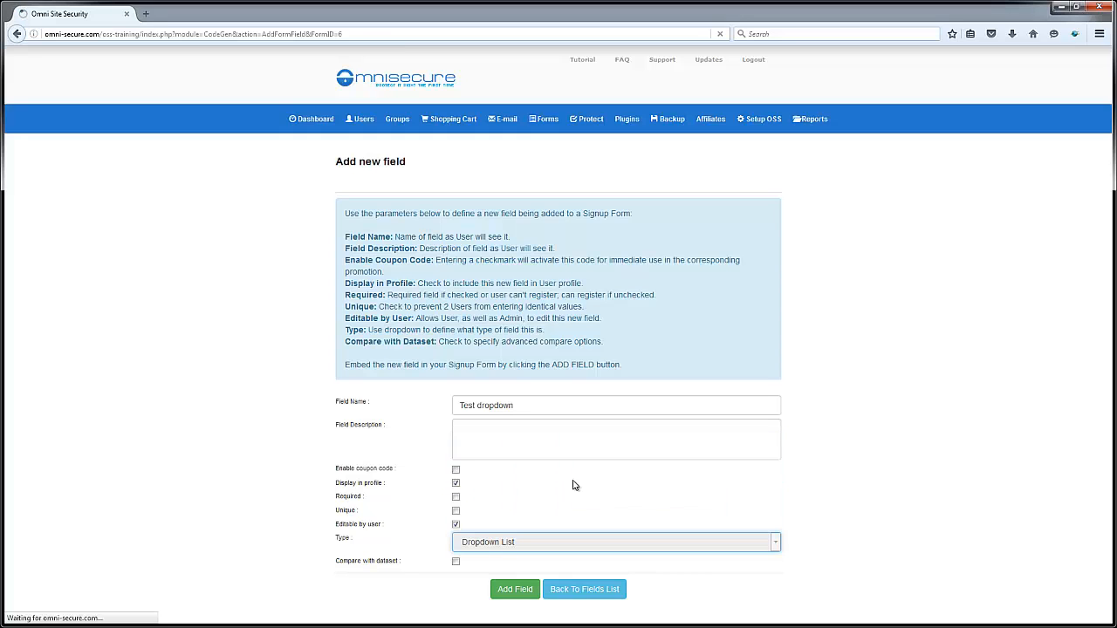
Give the dropdown the options test1, test2, test3, test4 and add the field to the form.
scroll(1090, 522, down, 2)
scroll(1090, 521, down, 1)
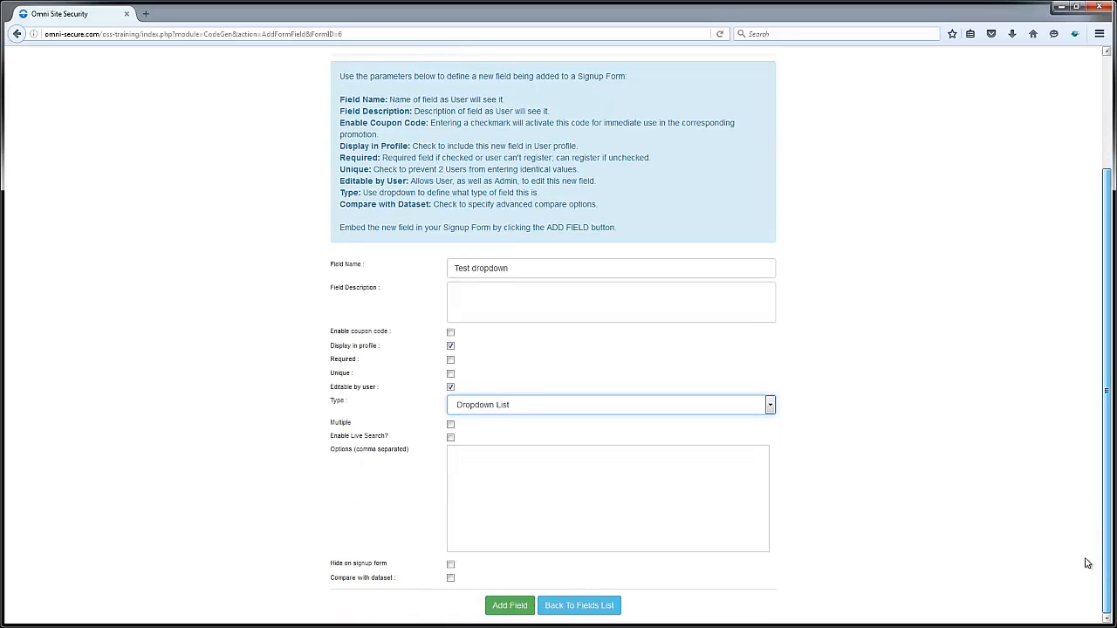
click(546, 466)
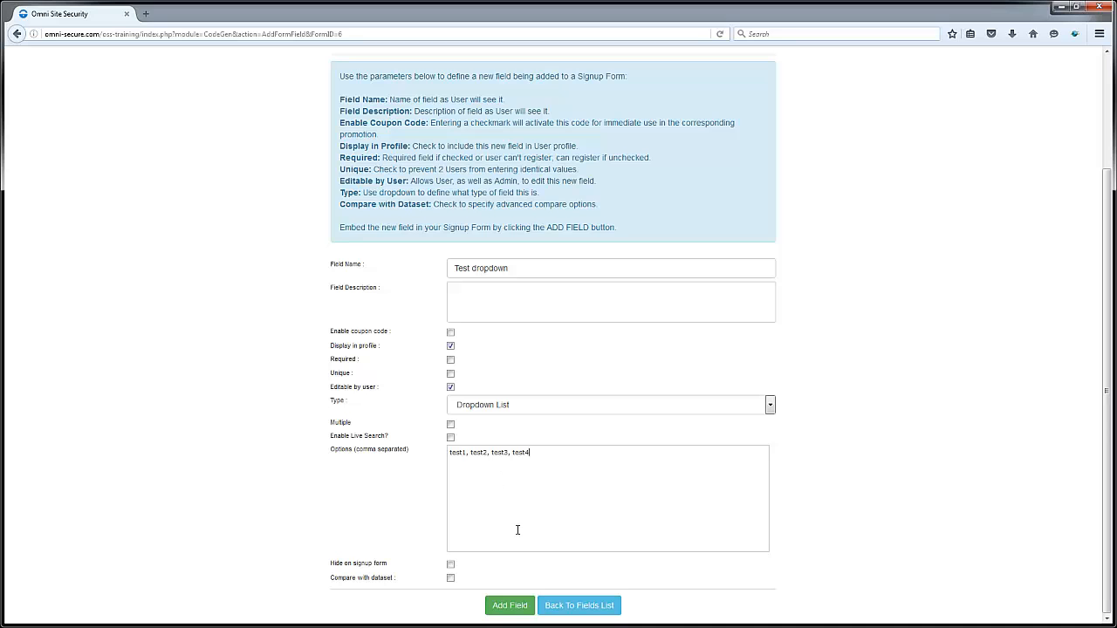
click(508, 605)
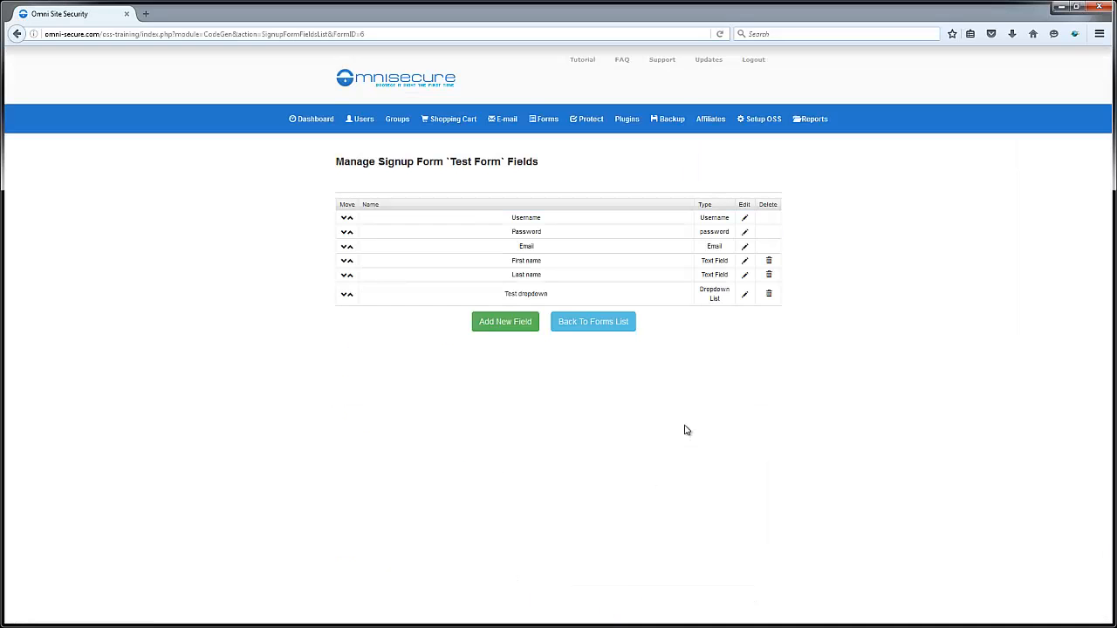
Move the Test dropdown field above Last name and back down below it.
click(350, 295)
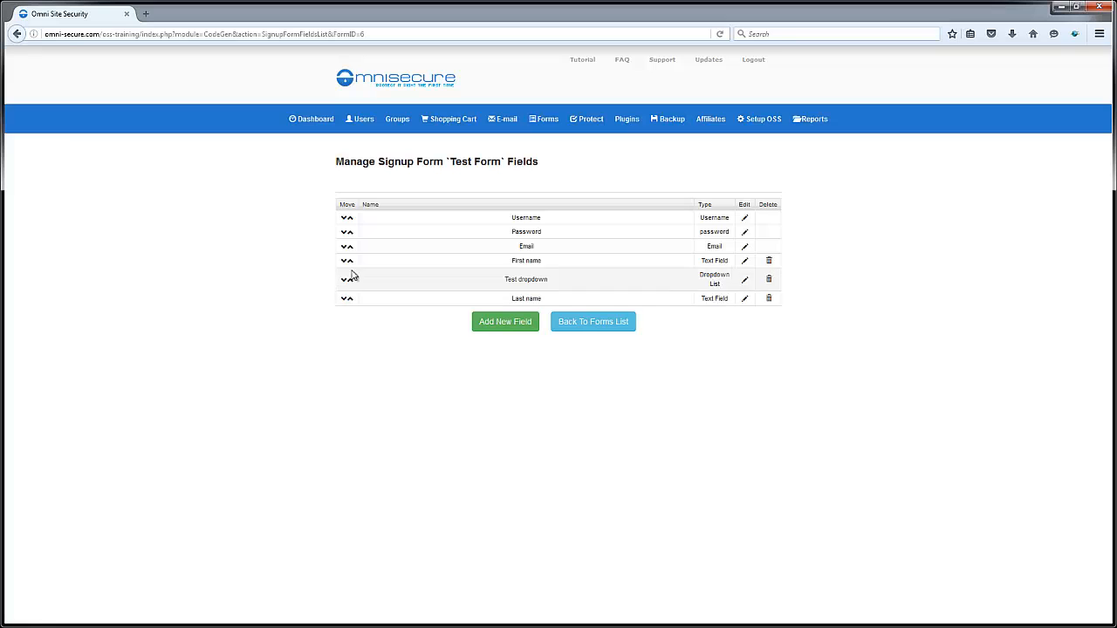
click(344, 280)
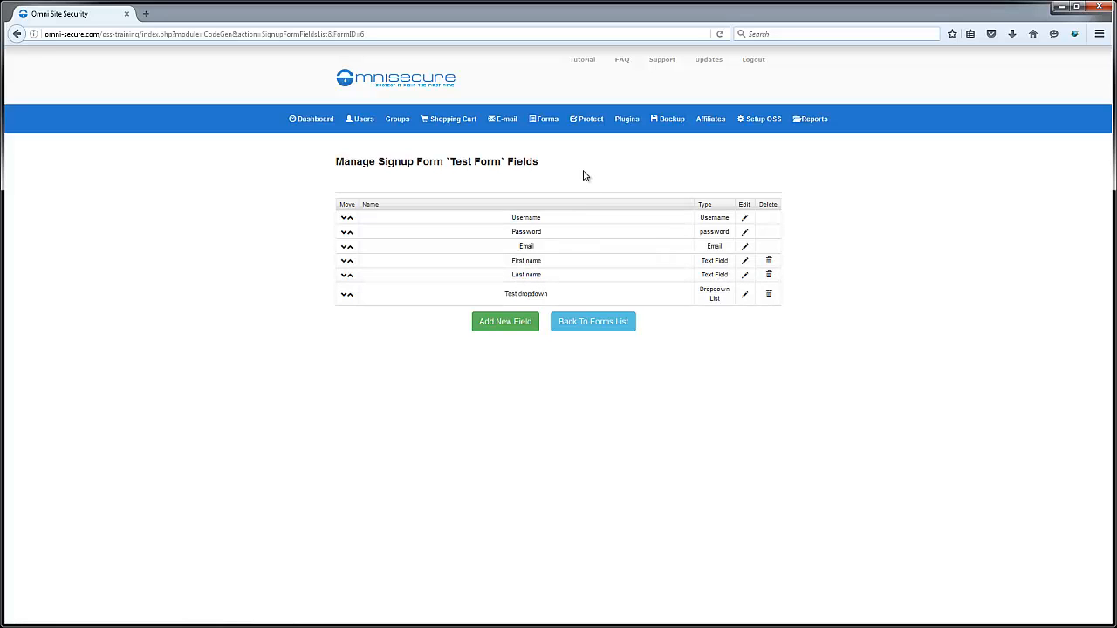
Open the design of Test Form from the signup forms list.
mouse_move(543, 129)
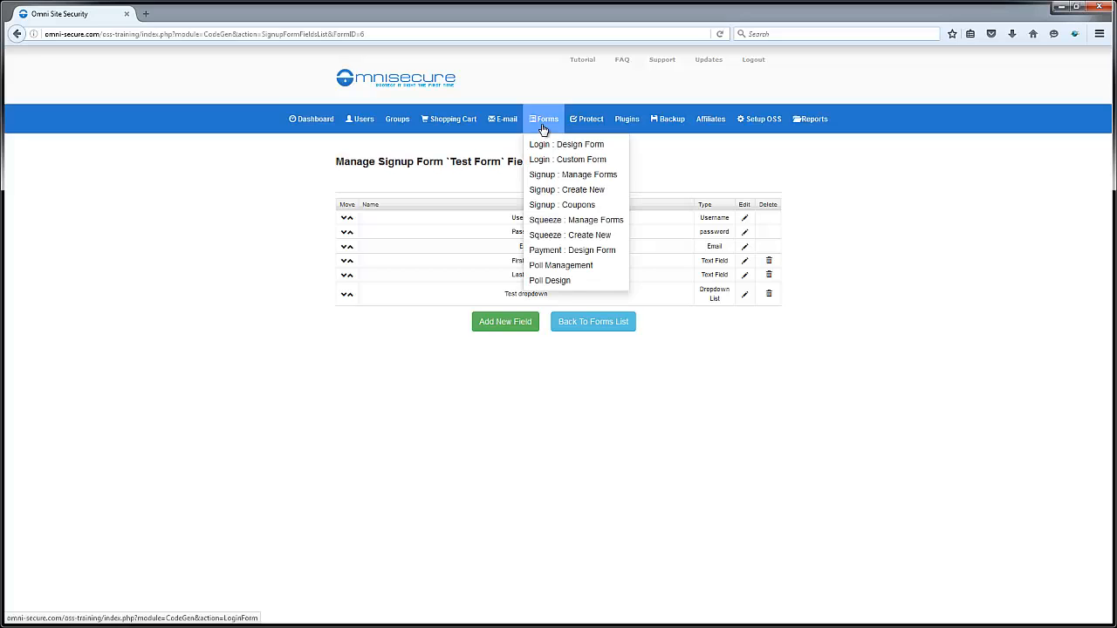
click(543, 175)
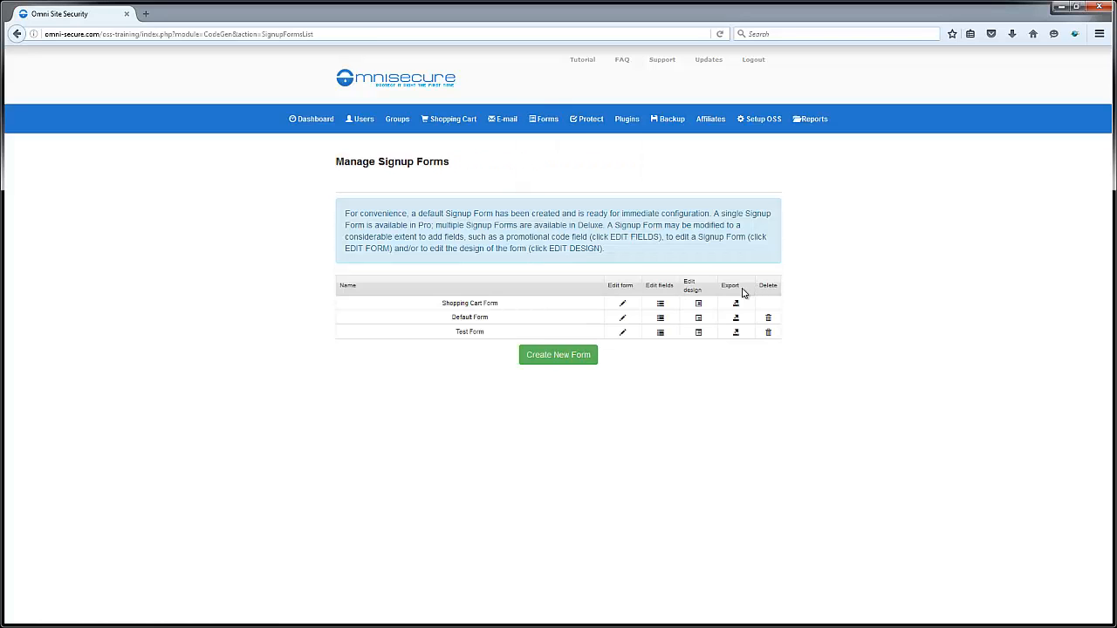
click(699, 332)
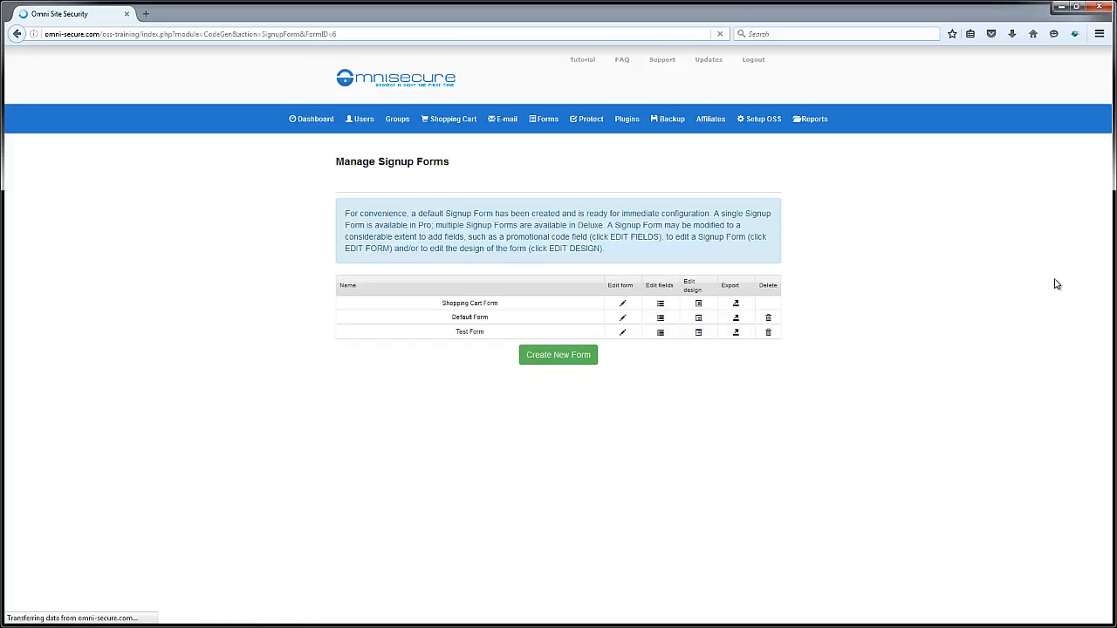
scroll(378, 248, down, 2)
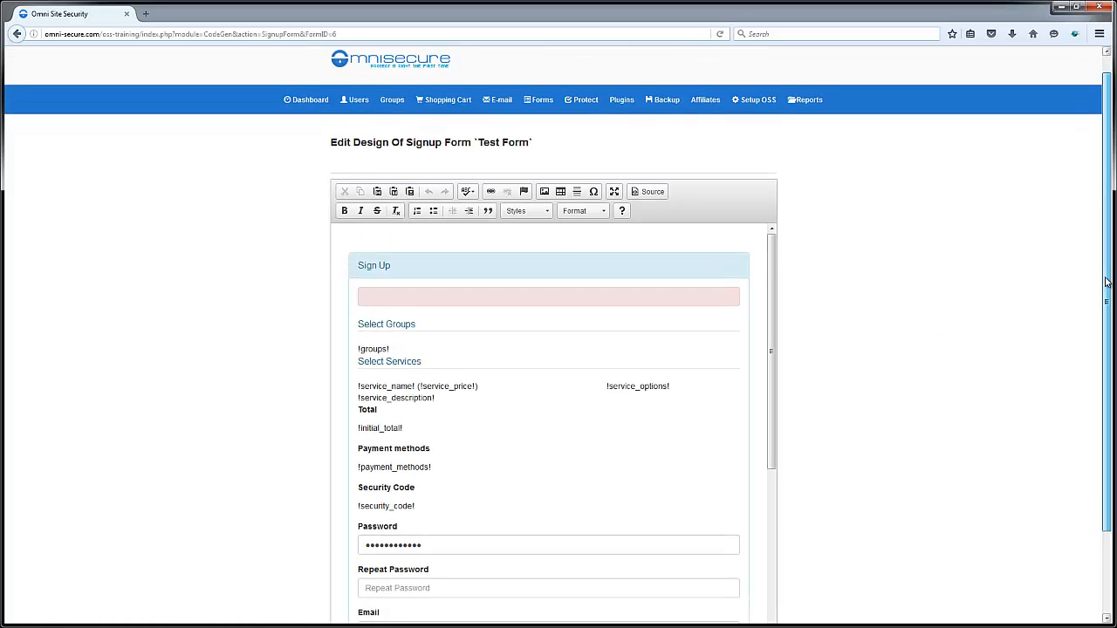
click(443, 267)
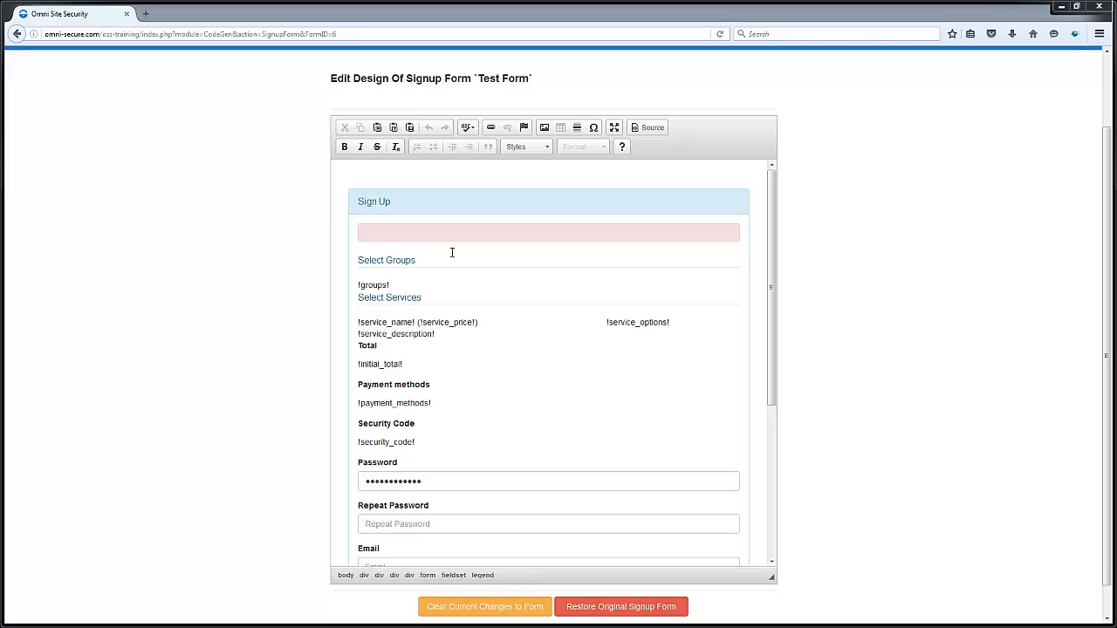
View the HTML source of Test Form's design and switch back to the visual view.
click(650, 128)
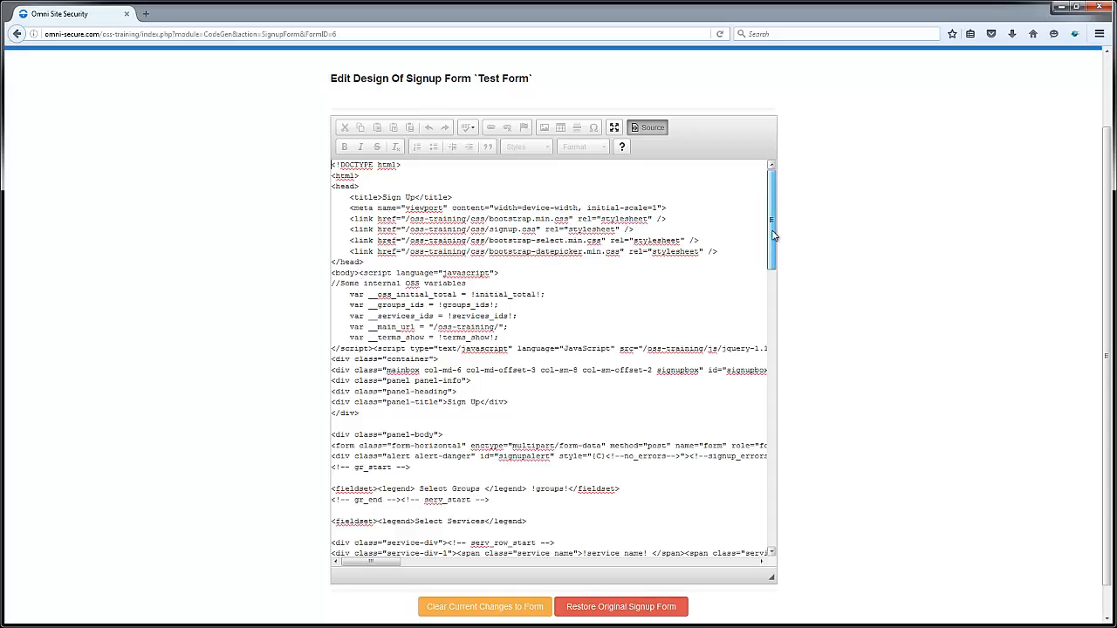
drag(772, 237, 744, 243)
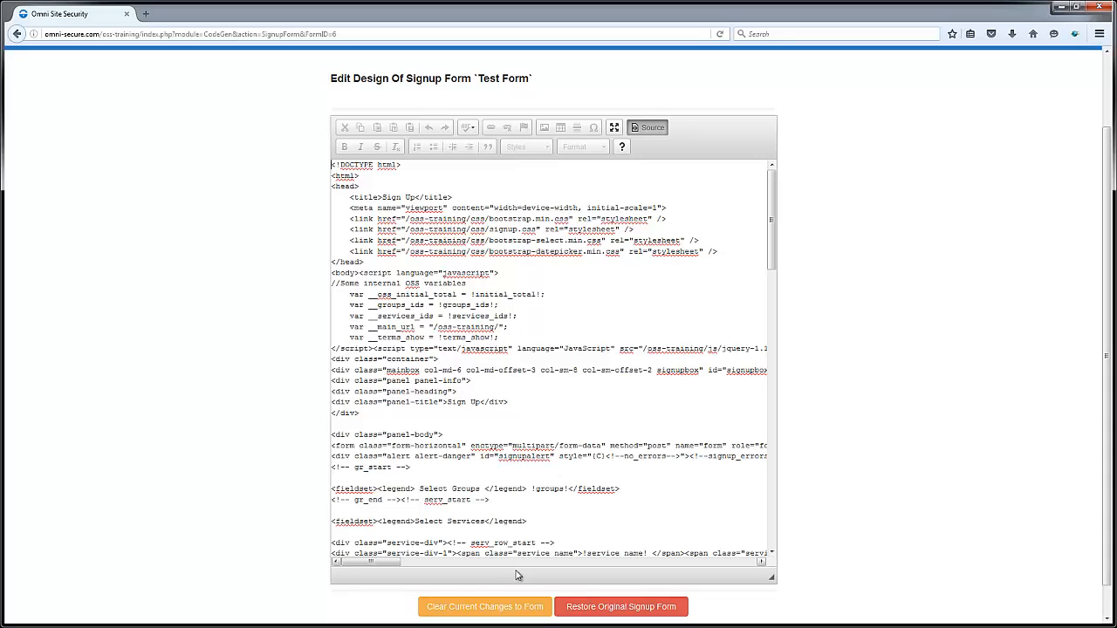
scroll(1101, 425, down, 2)
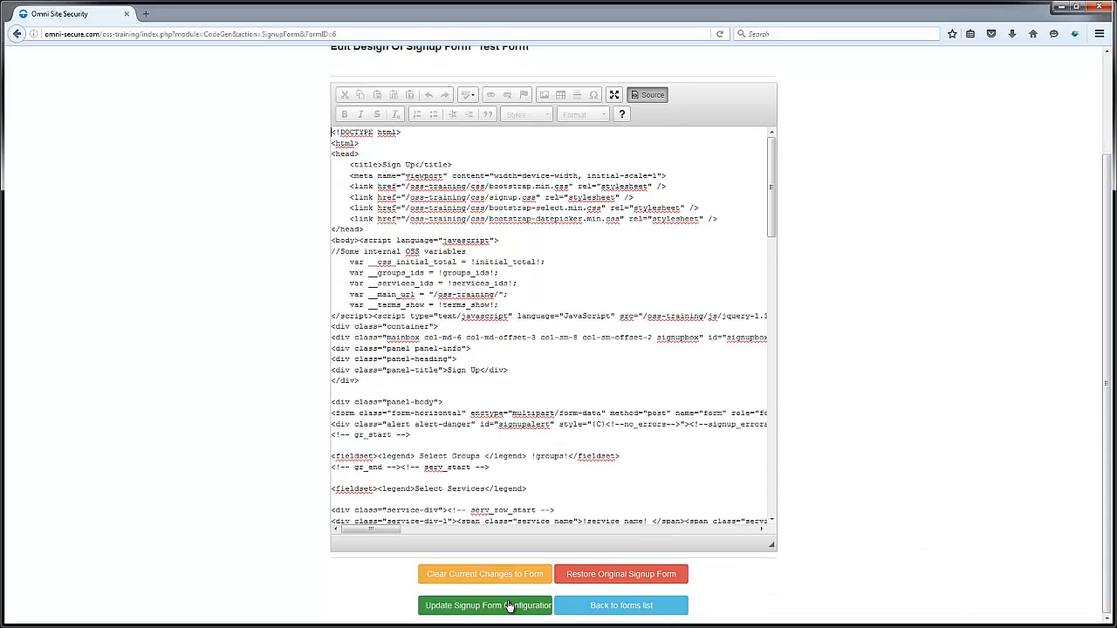
click(651, 95)
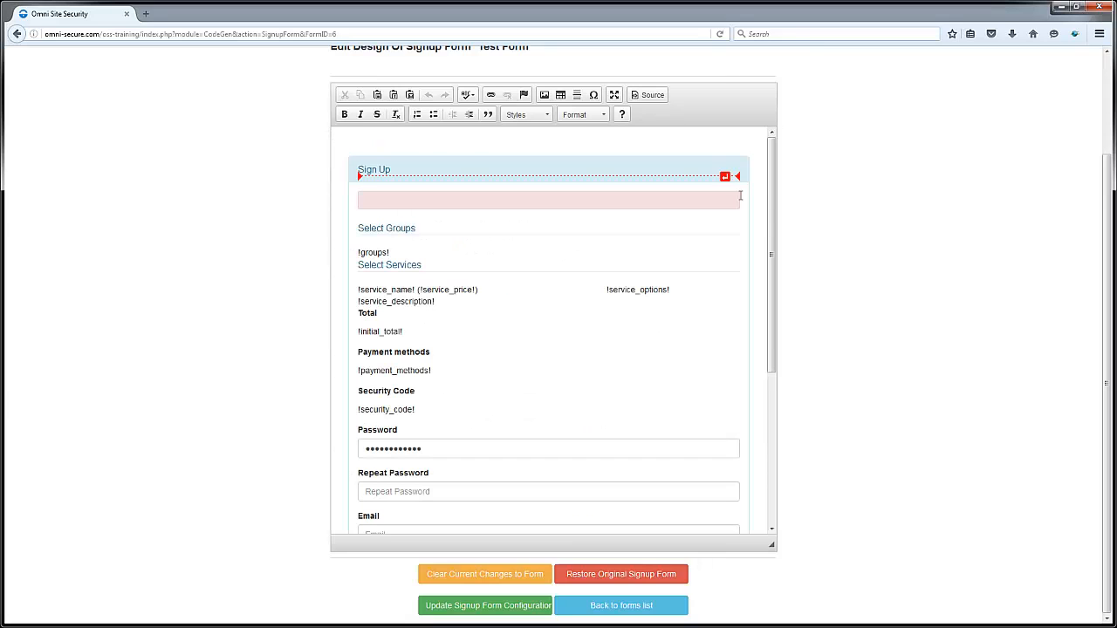
Look over the Test Form design page and return to the forms list without updating the configuration.
drag(771, 261, 782, 196)
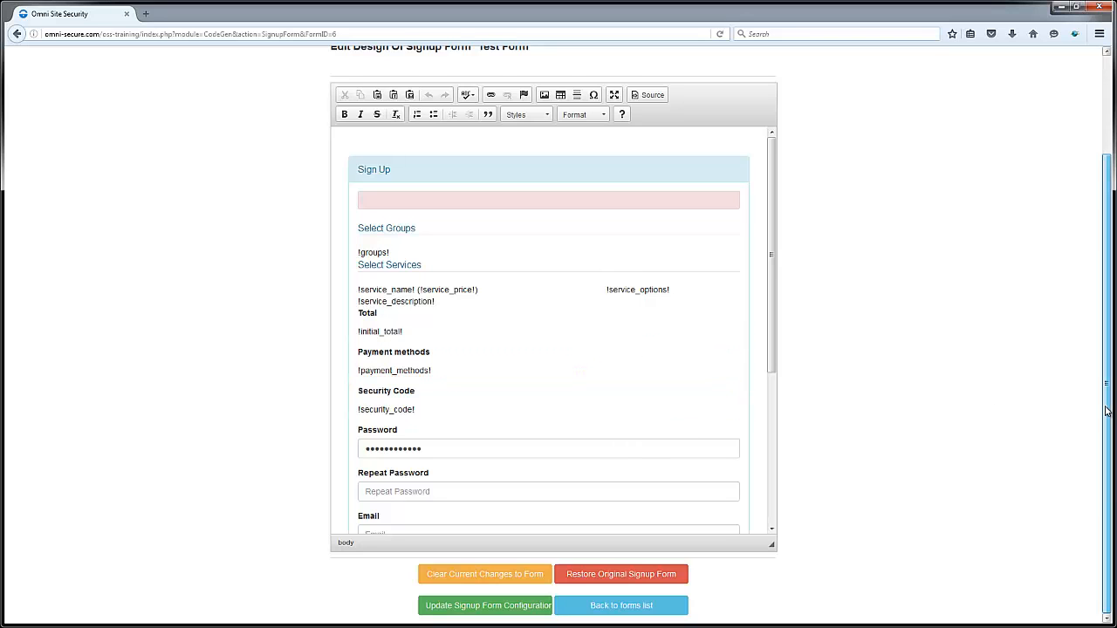
drag(1106, 410, 1105, 288)
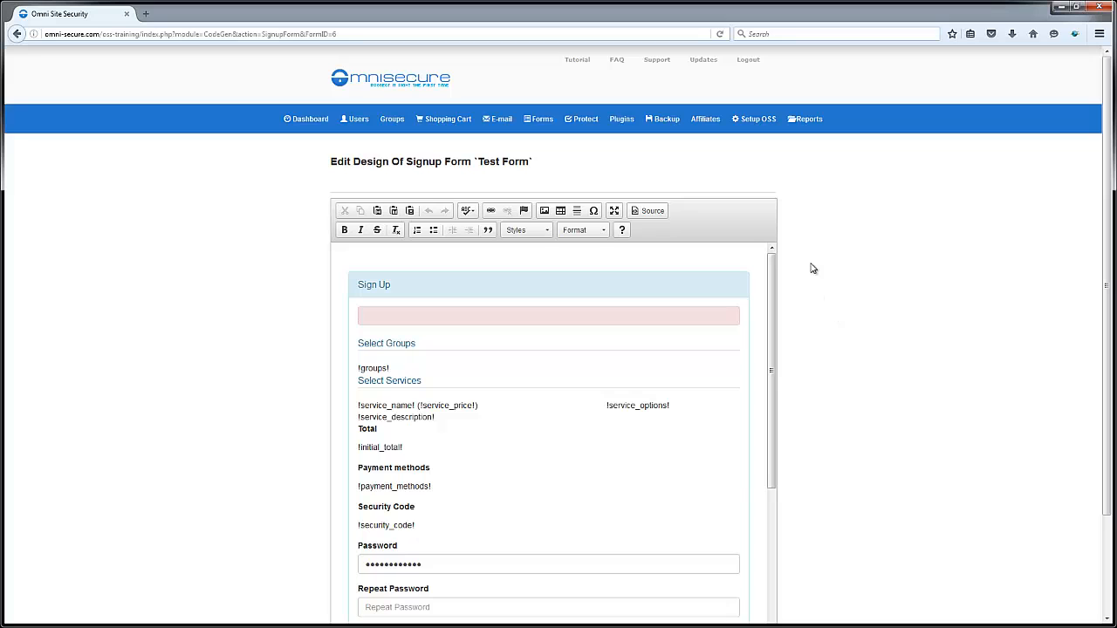
drag(1108, 296, 1111, 431)
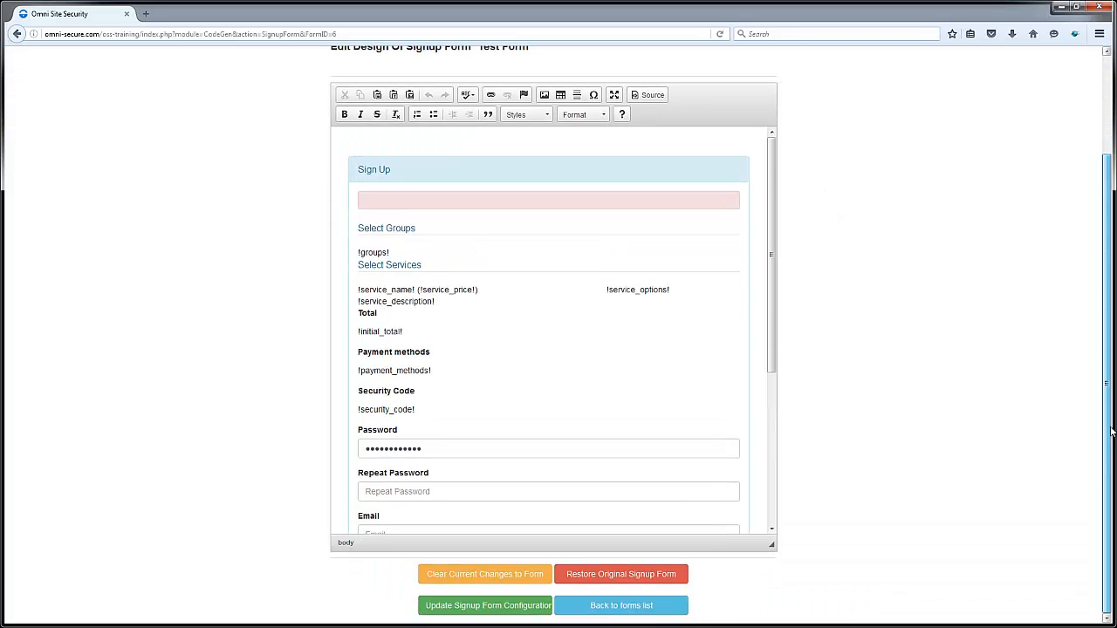
click(631, 606)
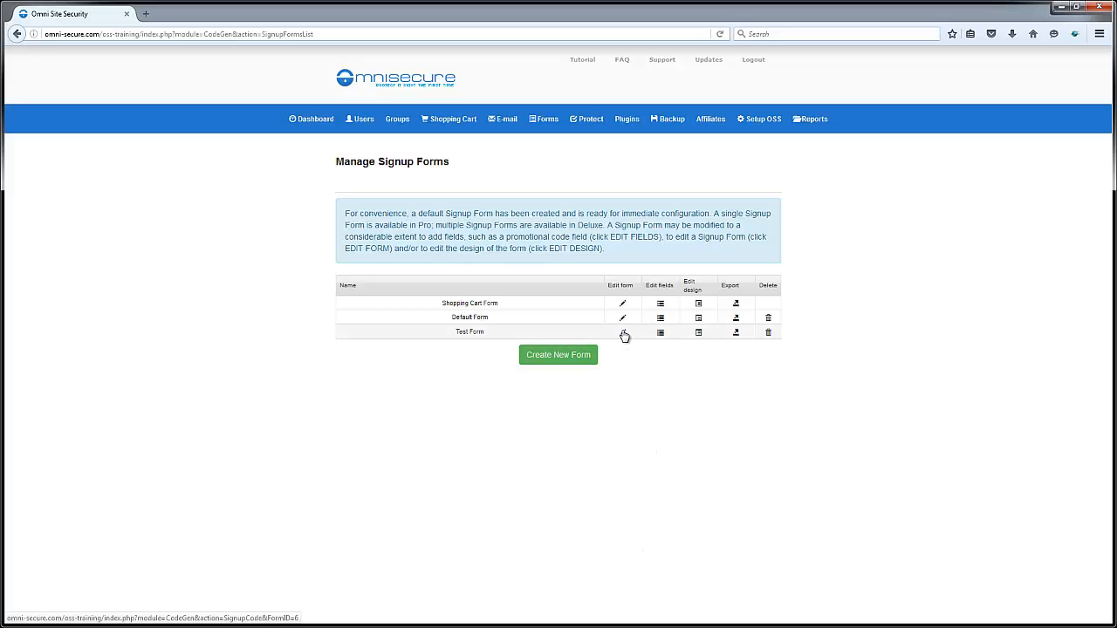
Open Test Form's settings for editing and generate its signup code.
click(623, 332)
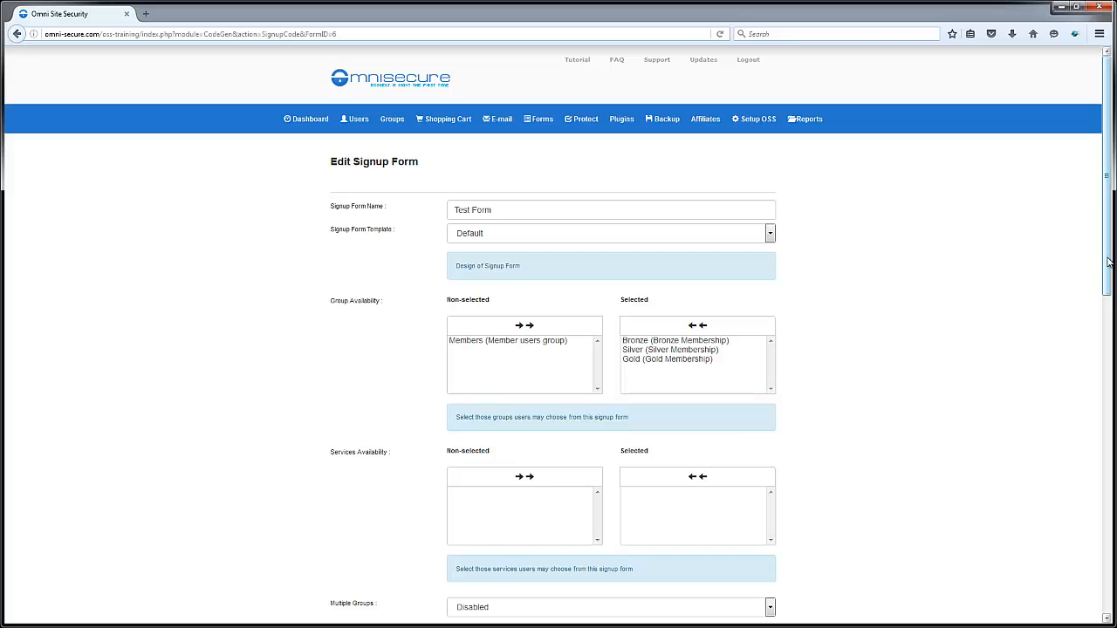
drag(1106, 279, 1074, 570)
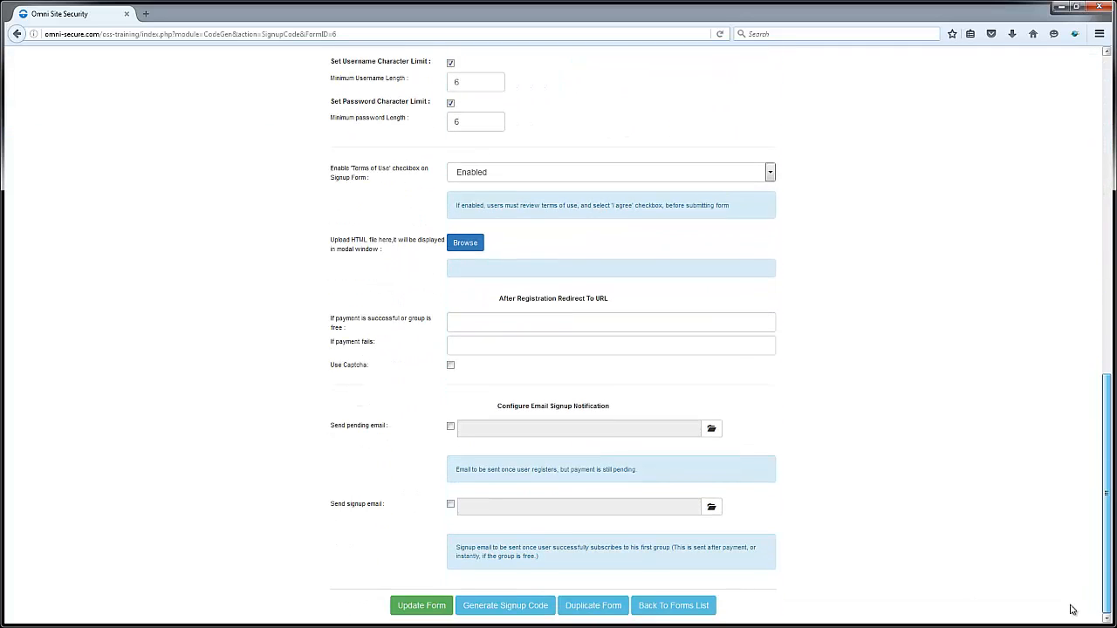
click(530, 602)
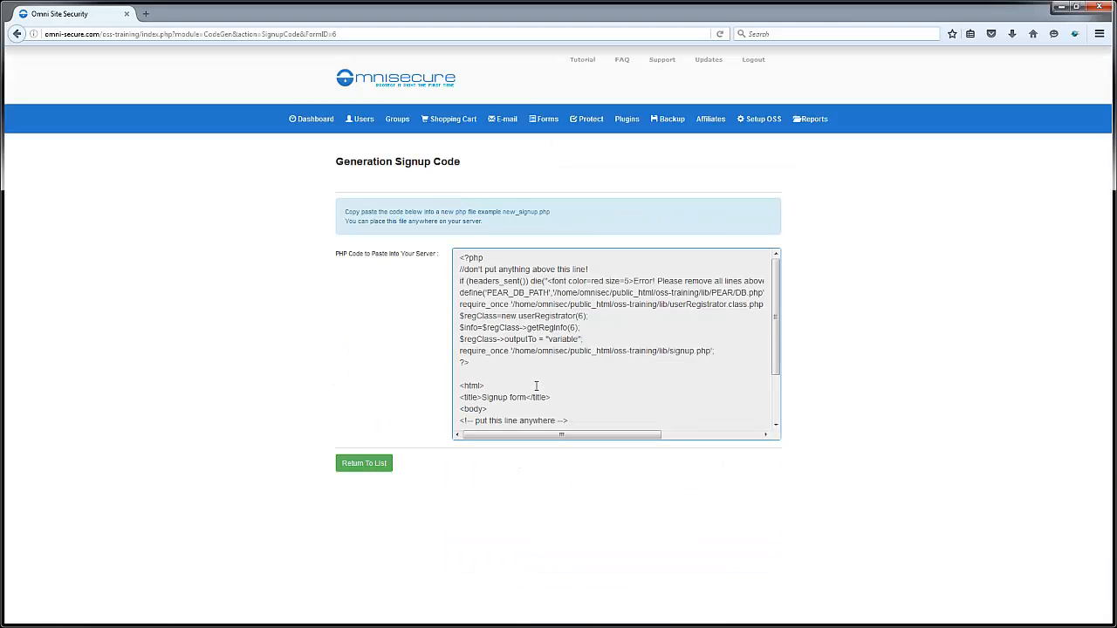
Copy the entire generated PHP signup code and paste it into an empty Notepad document.
drag(462, 259, 568, 474)
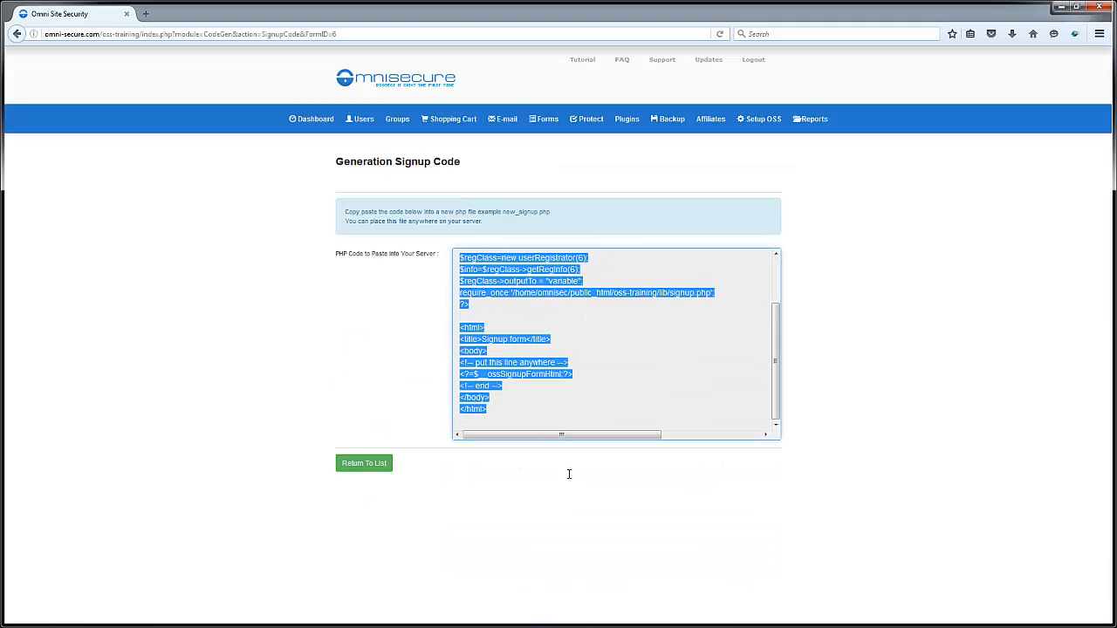
right_click(514, 342)
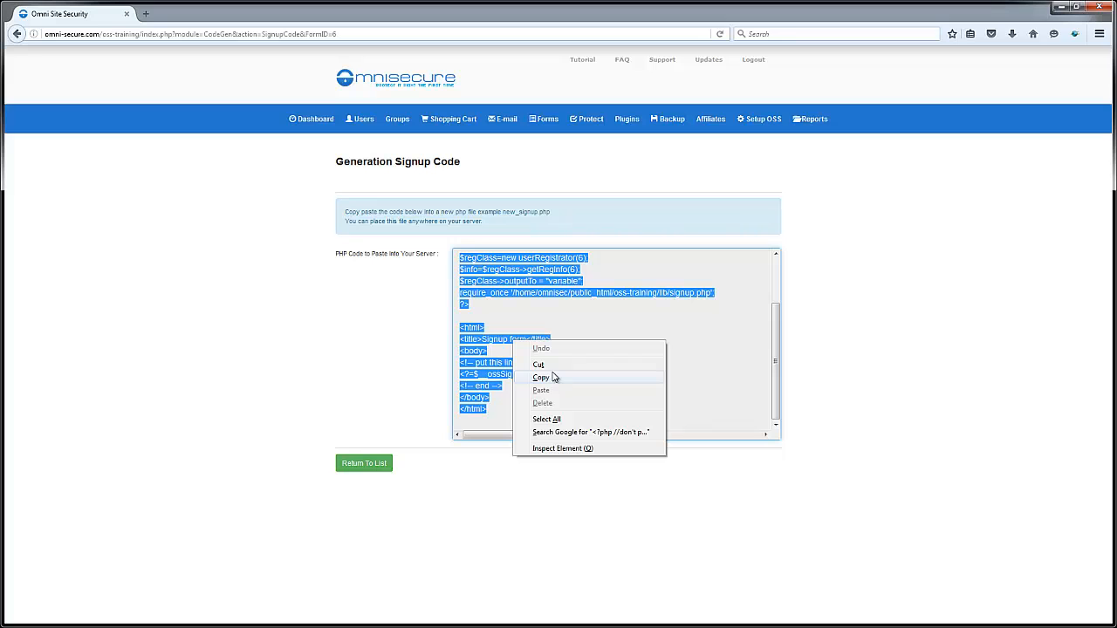
click(553, 377)
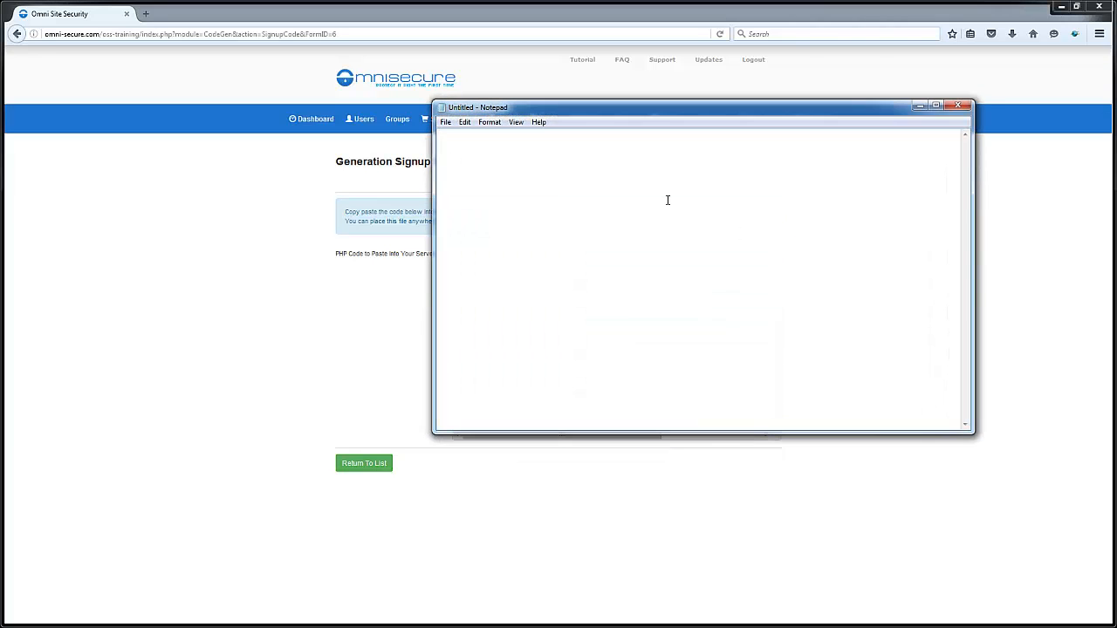
right_click(668, 200)
click(723, 252)
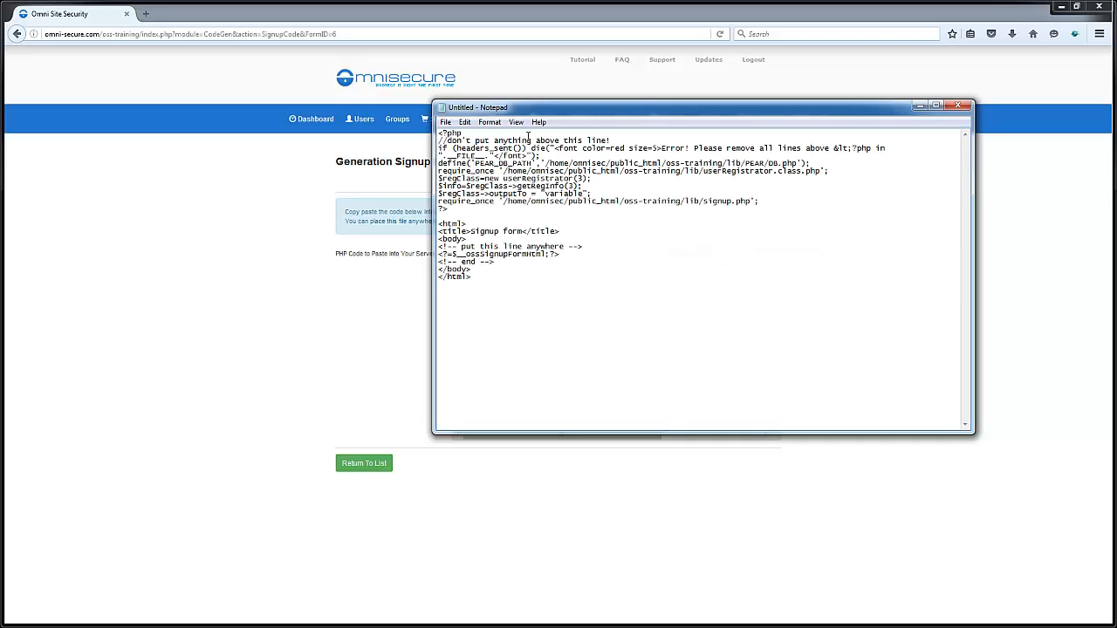
Look at Notepad's save commands without saving the code, and return to the browser.
click(445, 122)
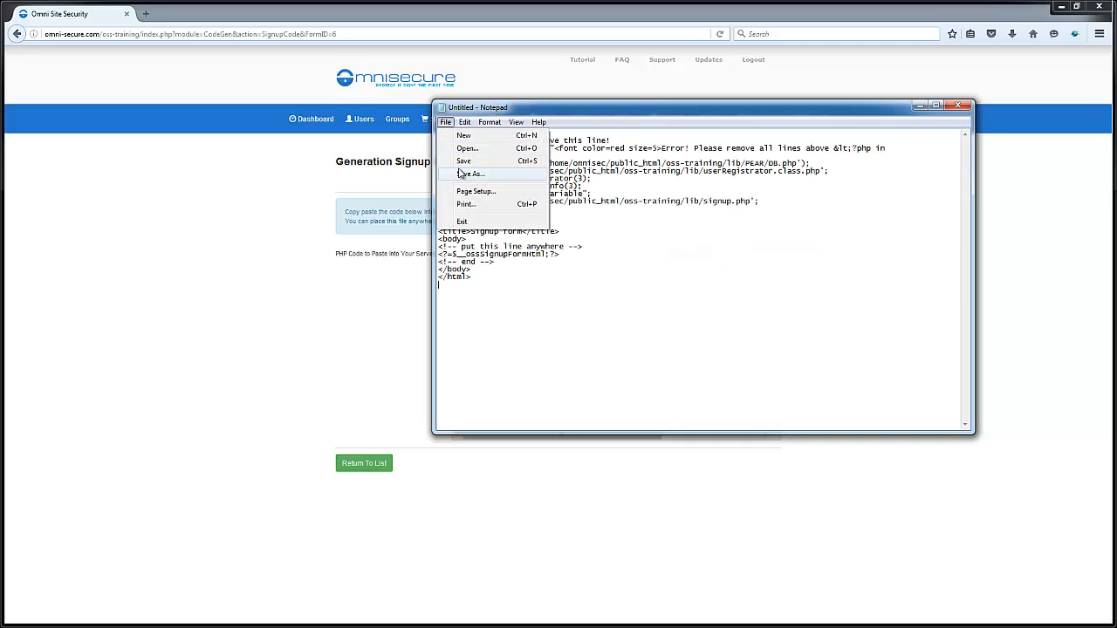
click(656, 251)
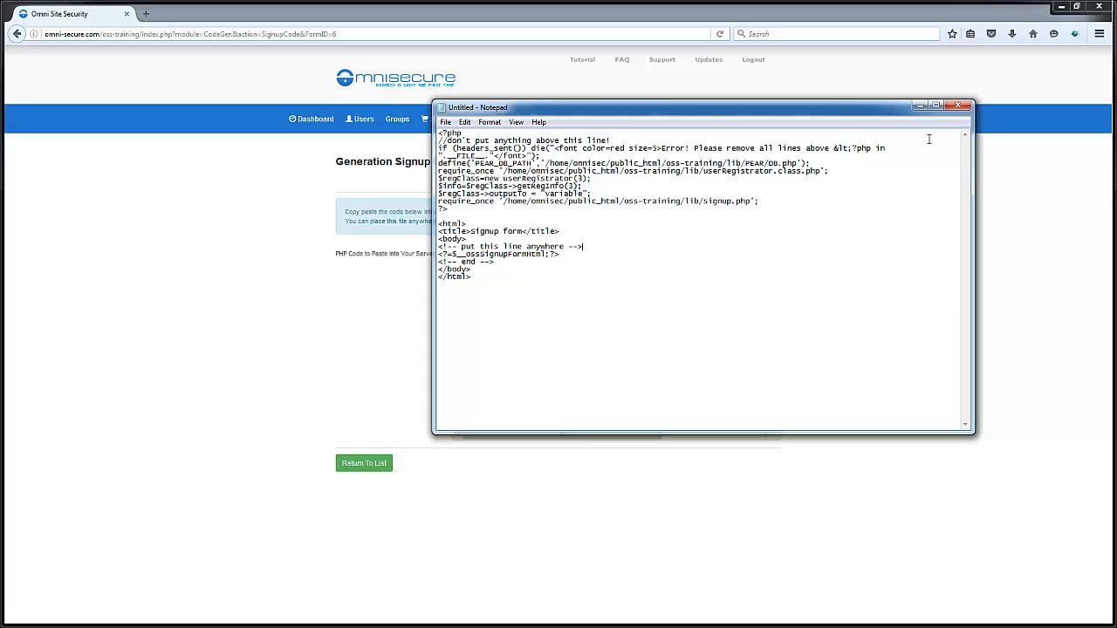
click(980, 201)
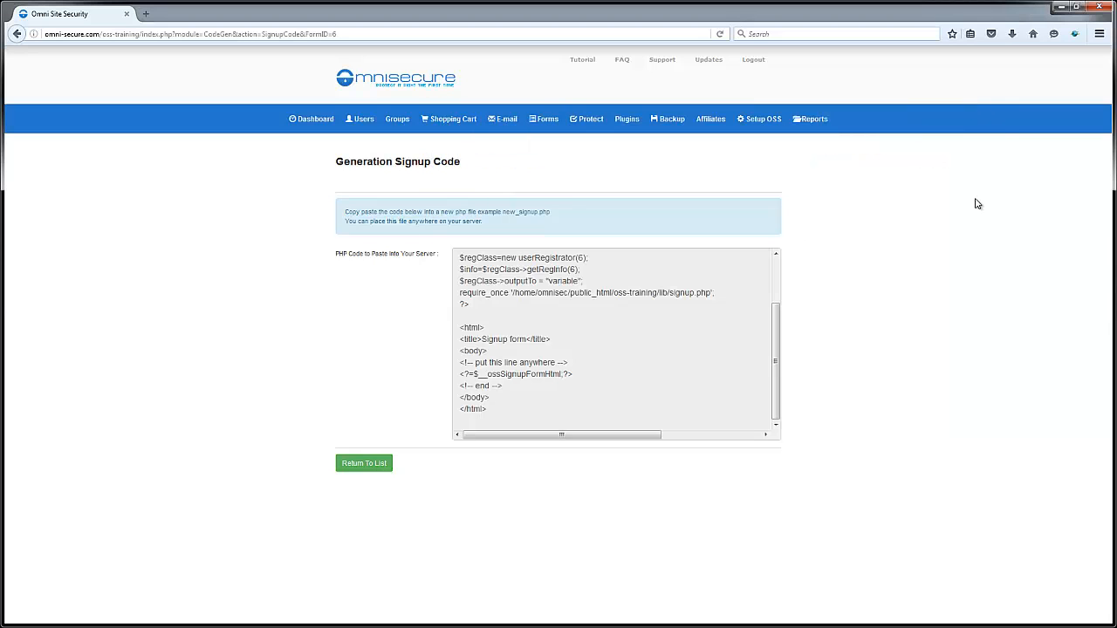
Go back to the signup forms list and open the fields of Test Form.
click(547, 123)
click(536, 175)
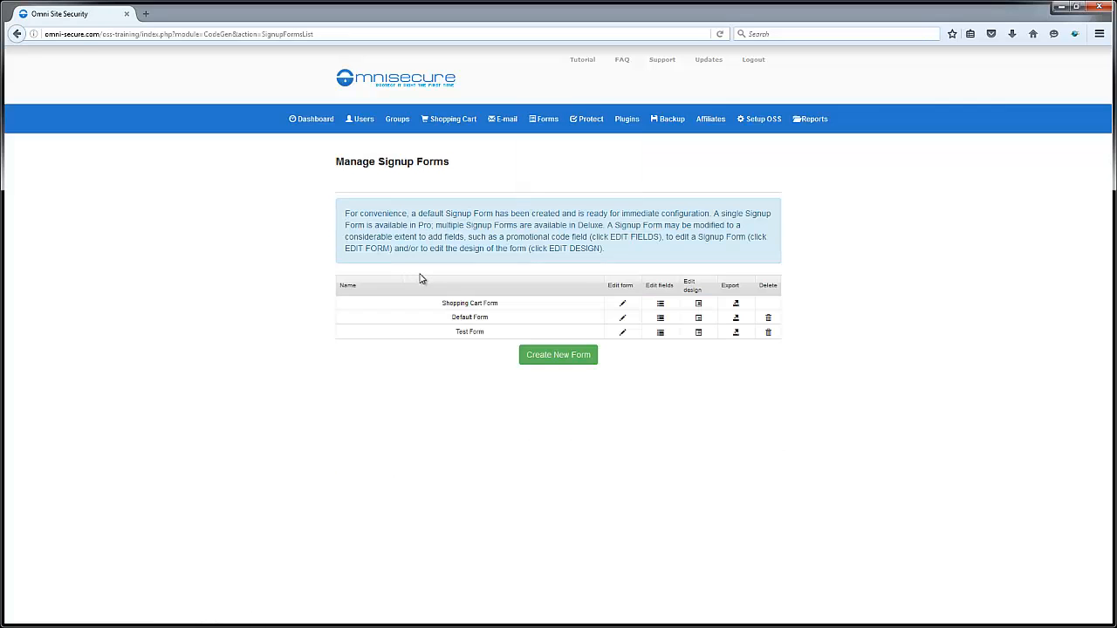
click(659, 333)
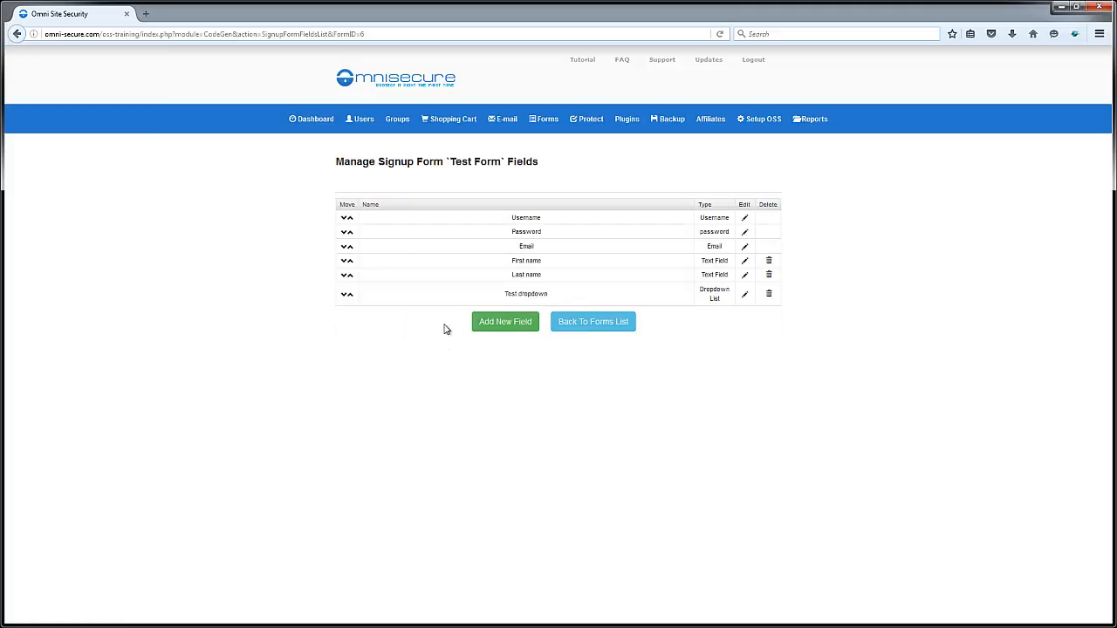